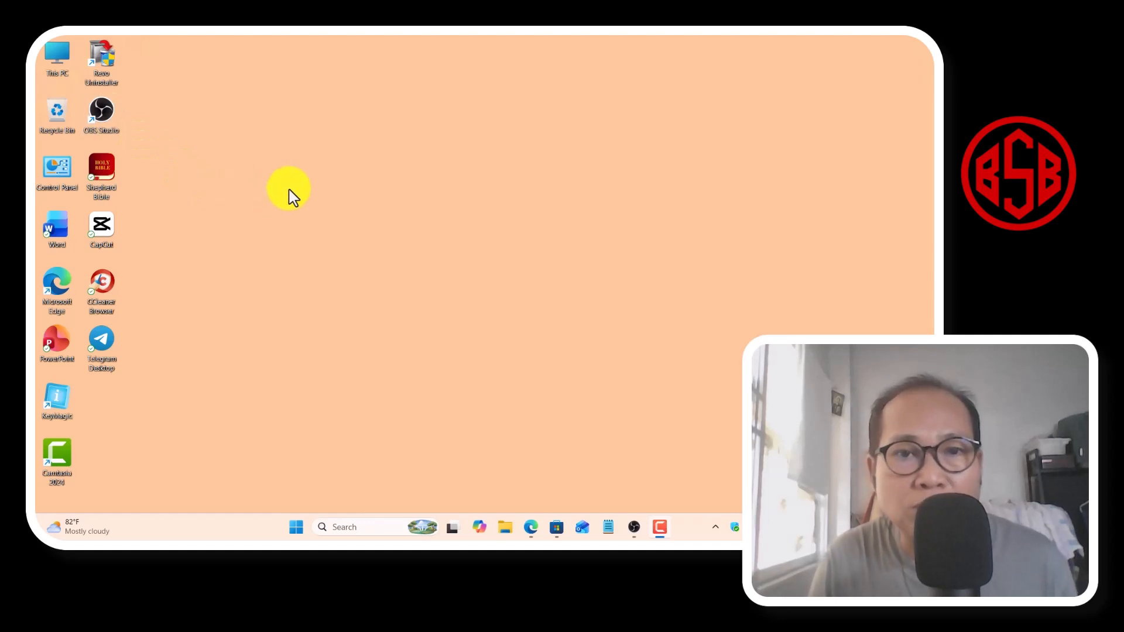
Step: View the OBS Studio listing in Microsoft Store, then minimize the store window
{"action": "left_click", "coordinate": [556, 527]}
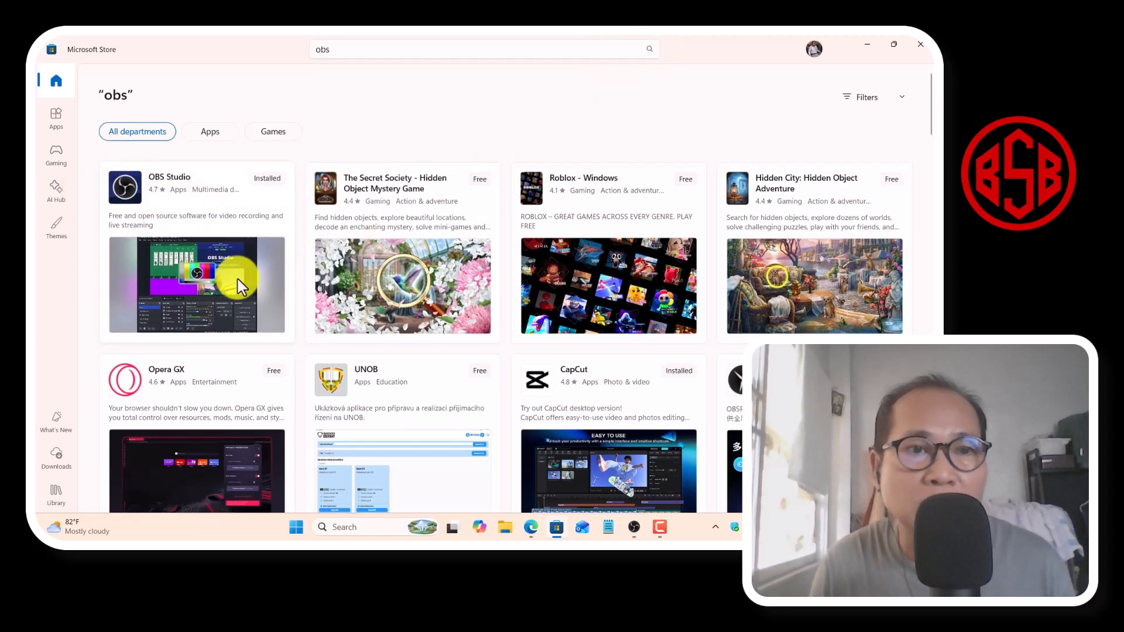
{"action": "left_click", "coordinate": [162, 193]}
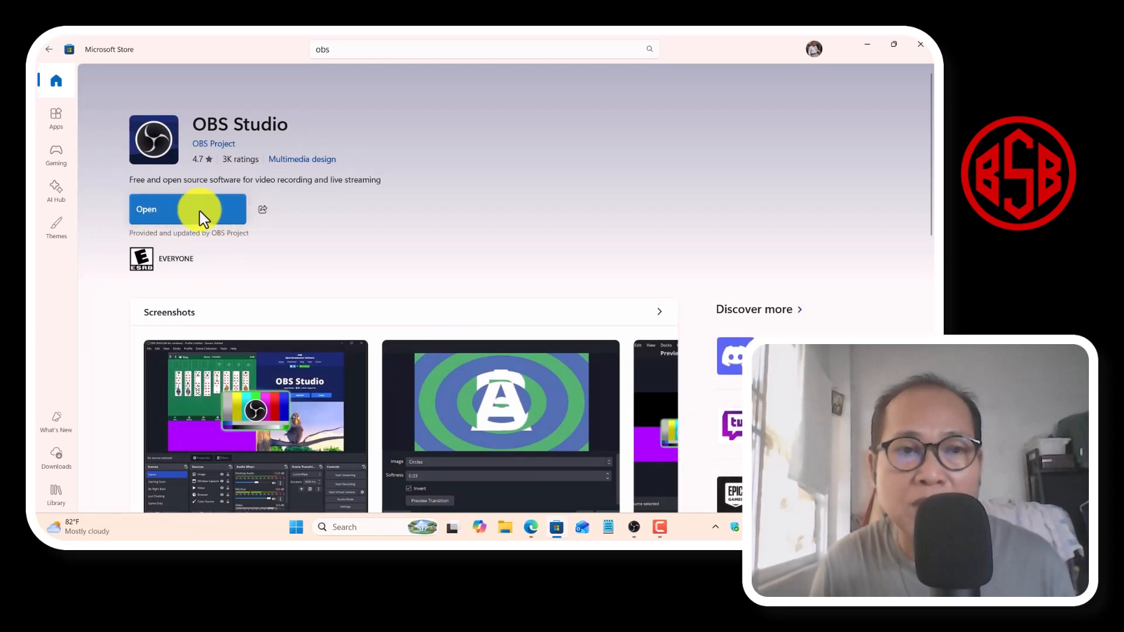
{"action": "left_click", "coordinate": [865, 46]}
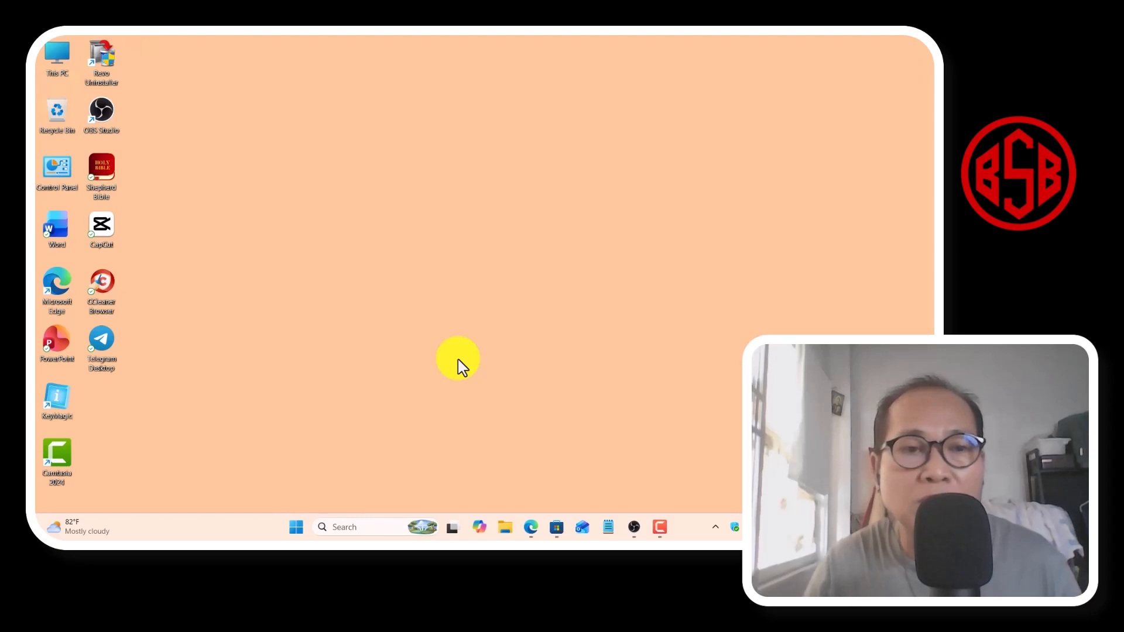
Step: Launch OBS Studio from the desktop and try to add a scene
{"action": "double_click", "coordinate": [101, 109]}
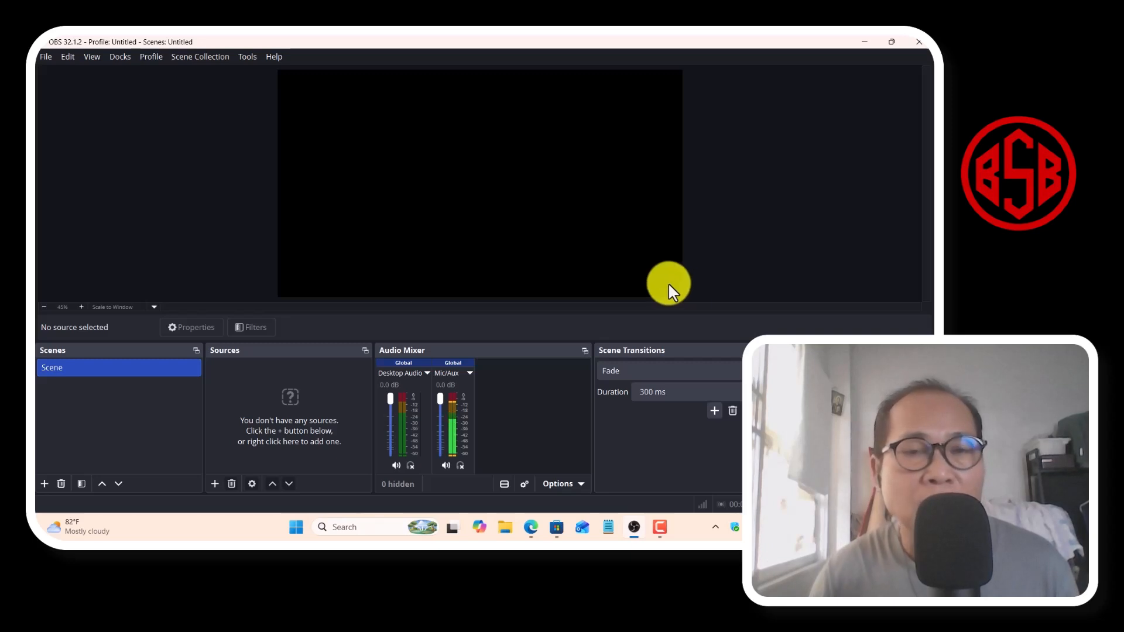
{"action": "left_click", "coordinate": [44, 483]}
{"action": "left_click", "coordinate": [452, 298]}
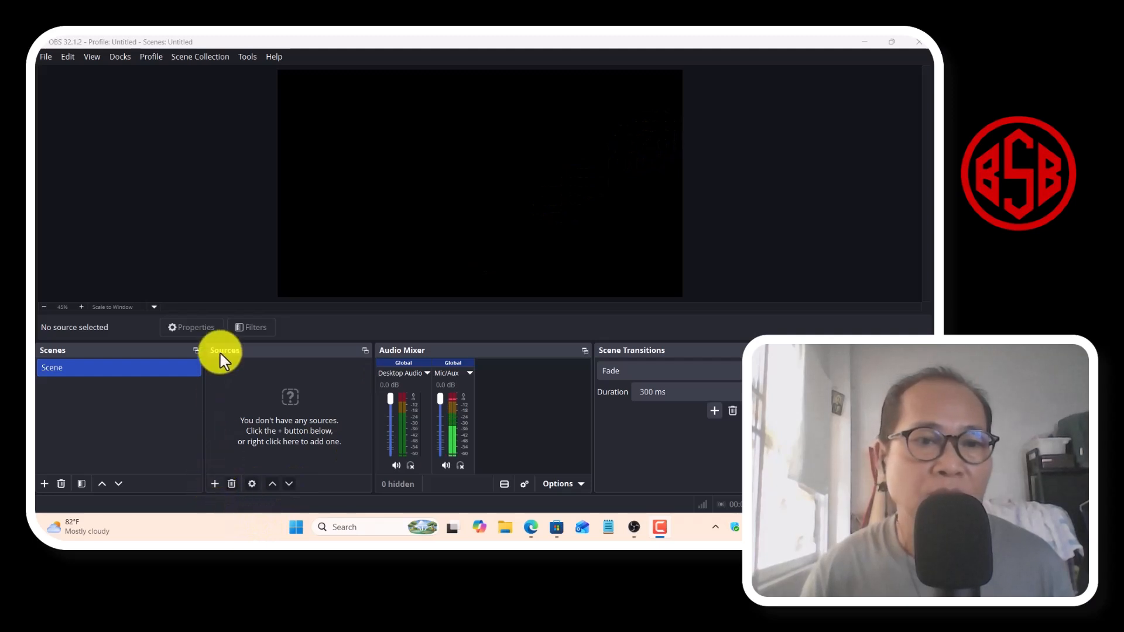
Step: Create a new Image source in the first scene, keeping the default source name
{"action": "left_click", "coordinate": [216, 490]}
{"action": "left_click", "coordinate": [216, 488]}
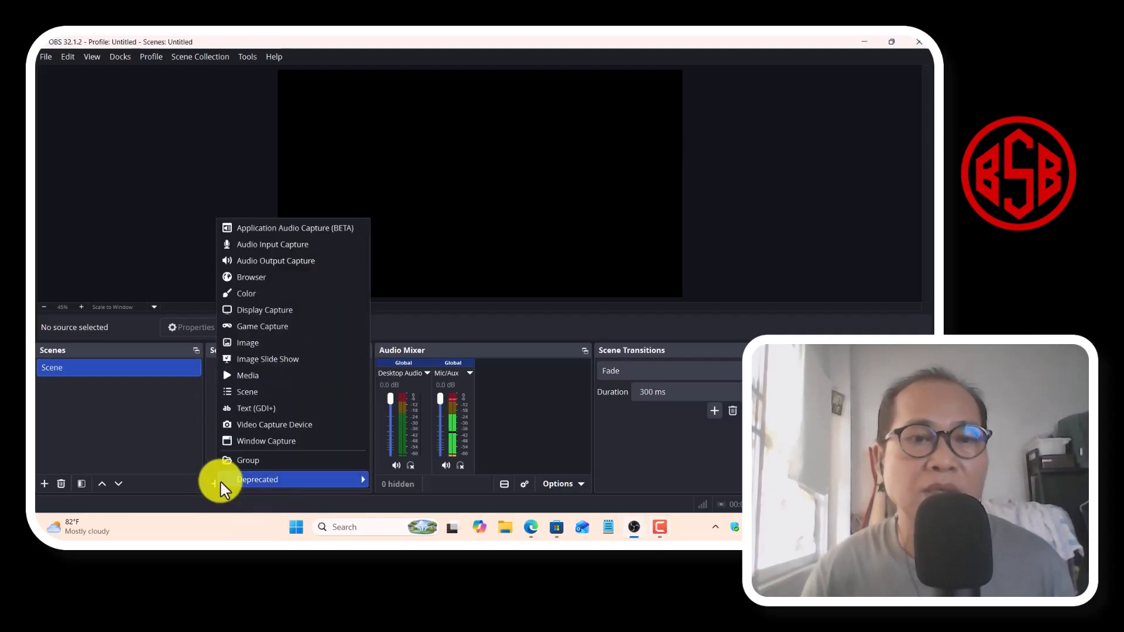
{"action": "mouse_move", "coordinate": [221, 482]}
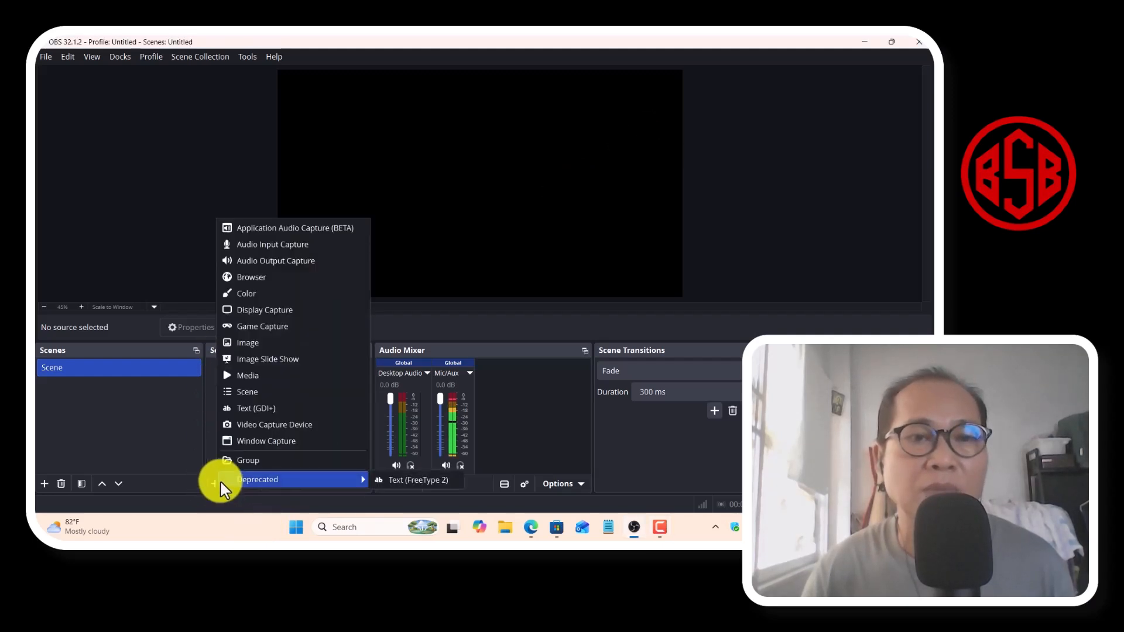
{"action": "left_click", "coordinate": [269, 344]}
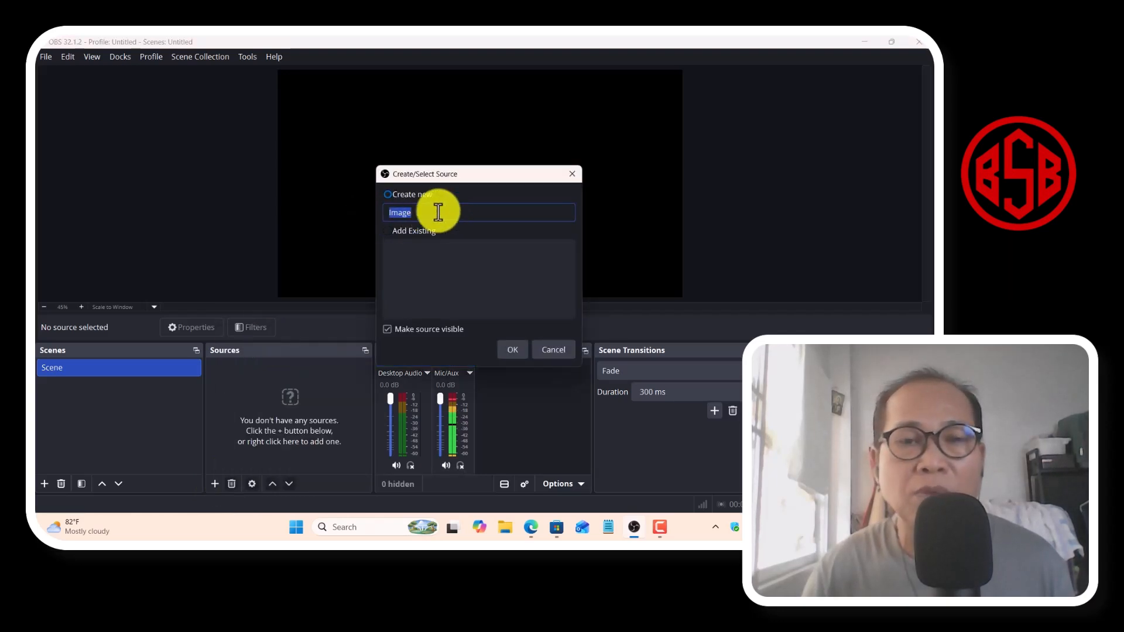
{"action": "left_click", "coordinate": [510, 350]}
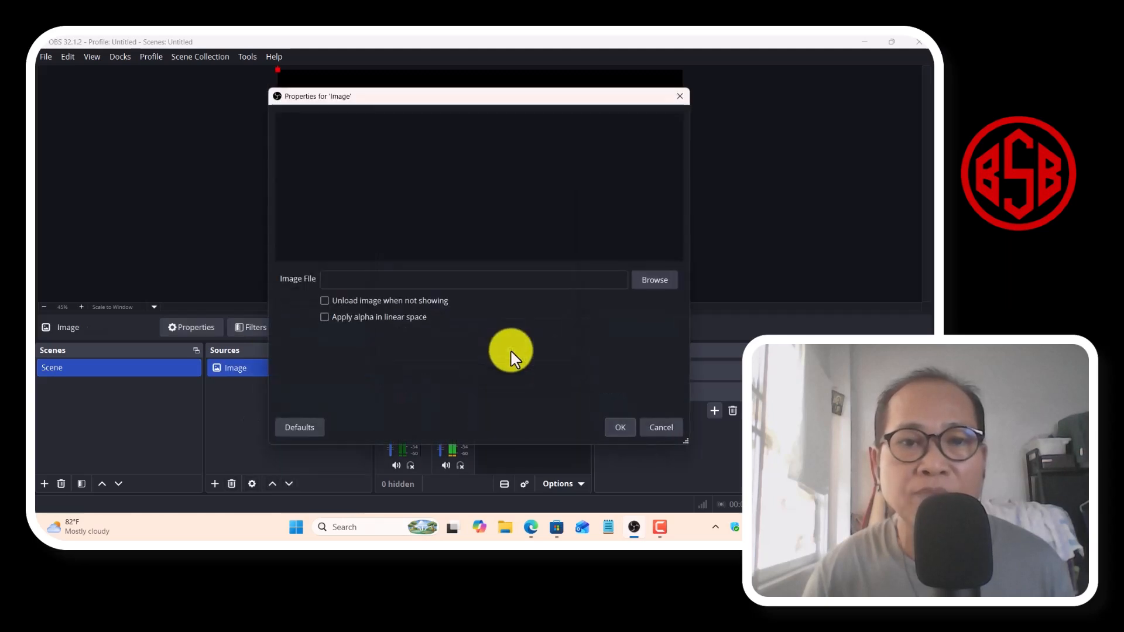
Step: Load OIP (1).webp from the Downloads folder as the image file and confirm the source properties
{"action": "left_click", "coordinate": [664, 286]}
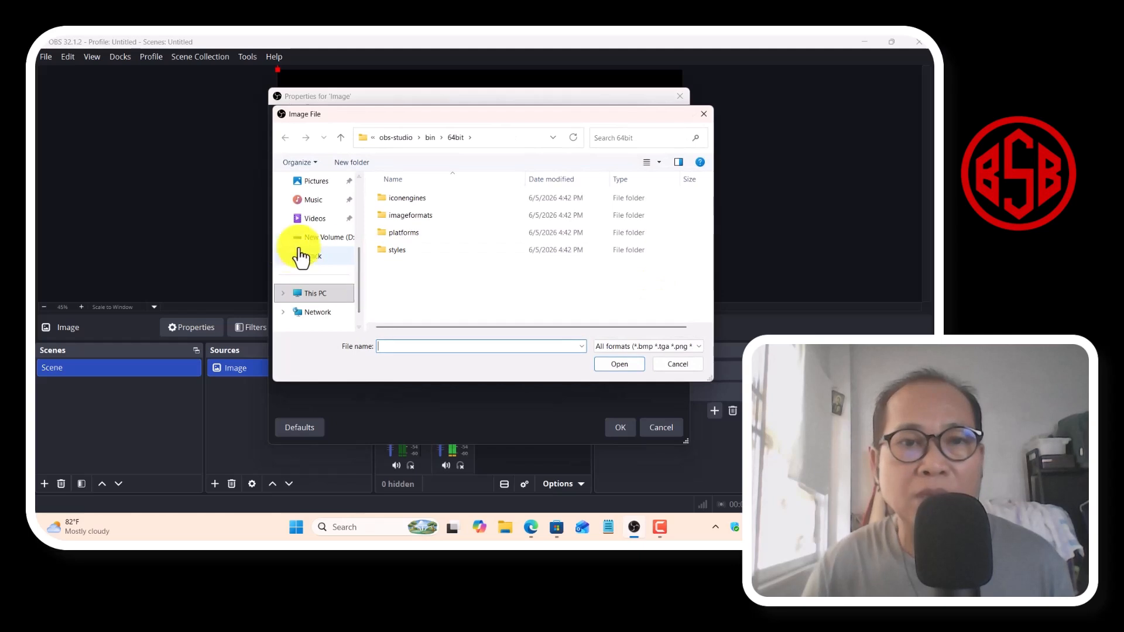
{"action": "scroll", "coordinate": [300, 257], "scroll_direction": "up", "scroll_amount": 3}
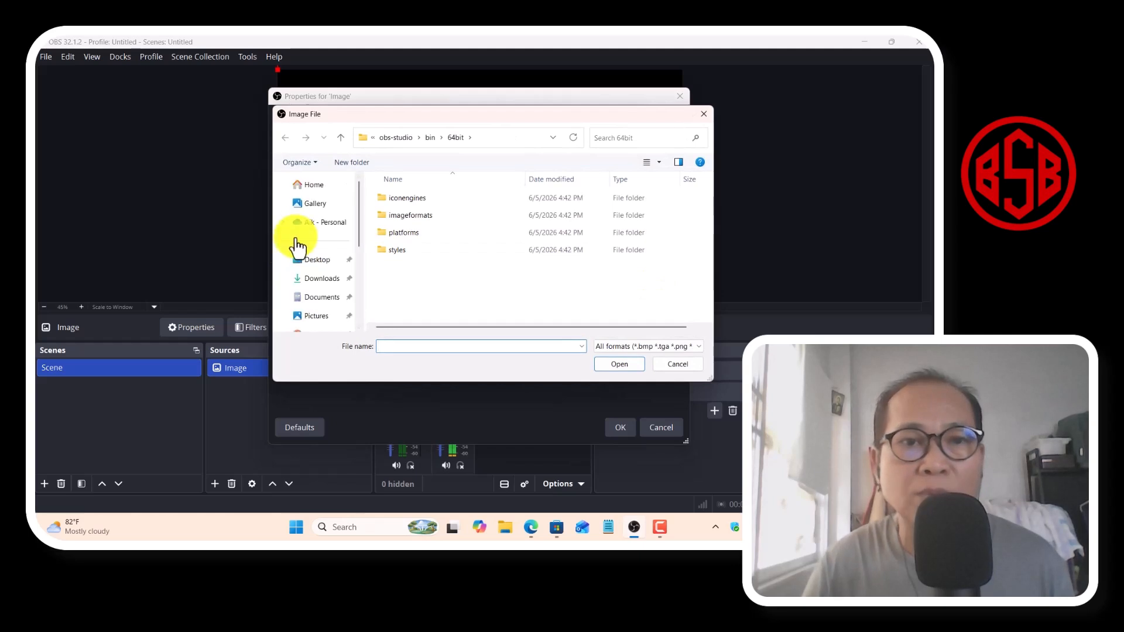
{"action": "left_click", "coordinate": [322, 280]}
{"action": "double_click", "coordinate": [433, 212]}
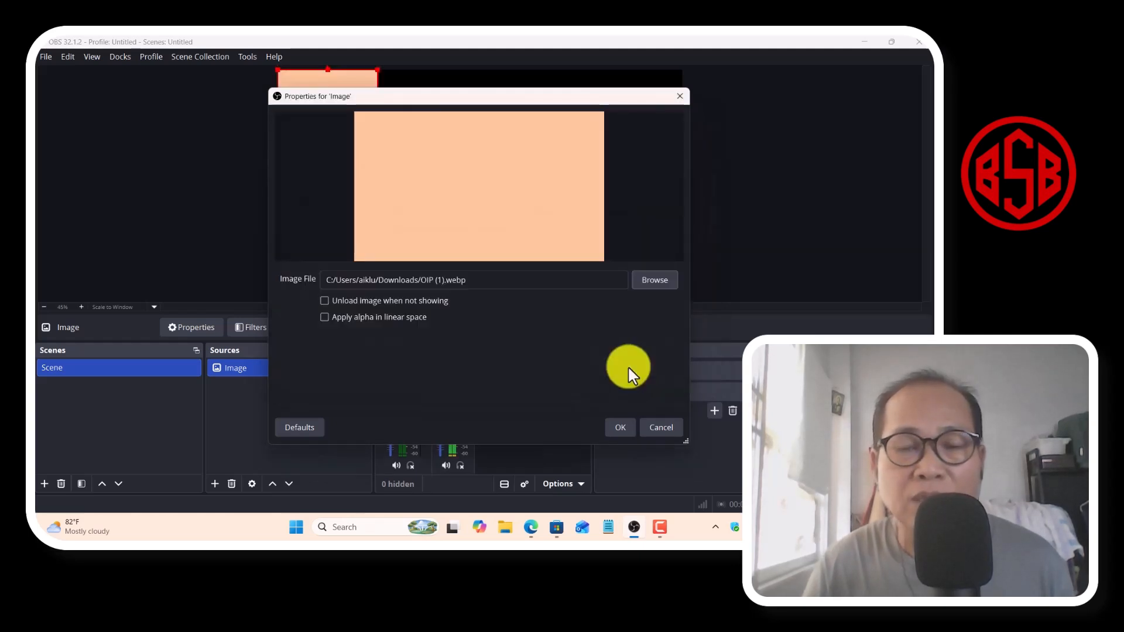
{"action": "left_click", "coordinate": [621, 426]}
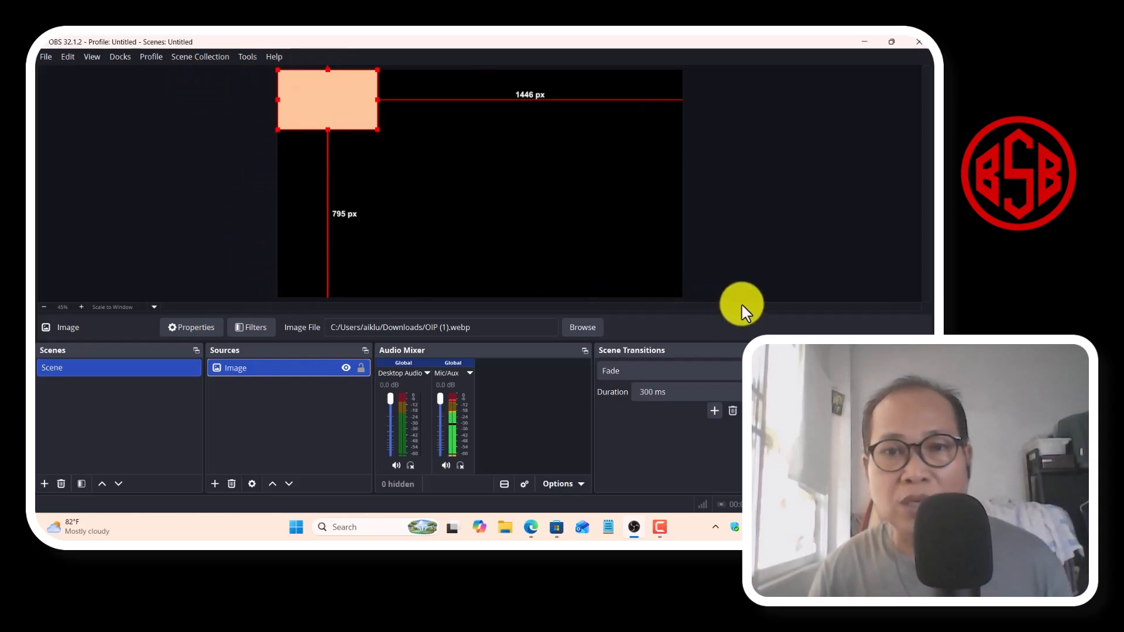
Step: Transform the background image so that it fits to screen
{"action": "right_click", "coordinate": [310, 106]}
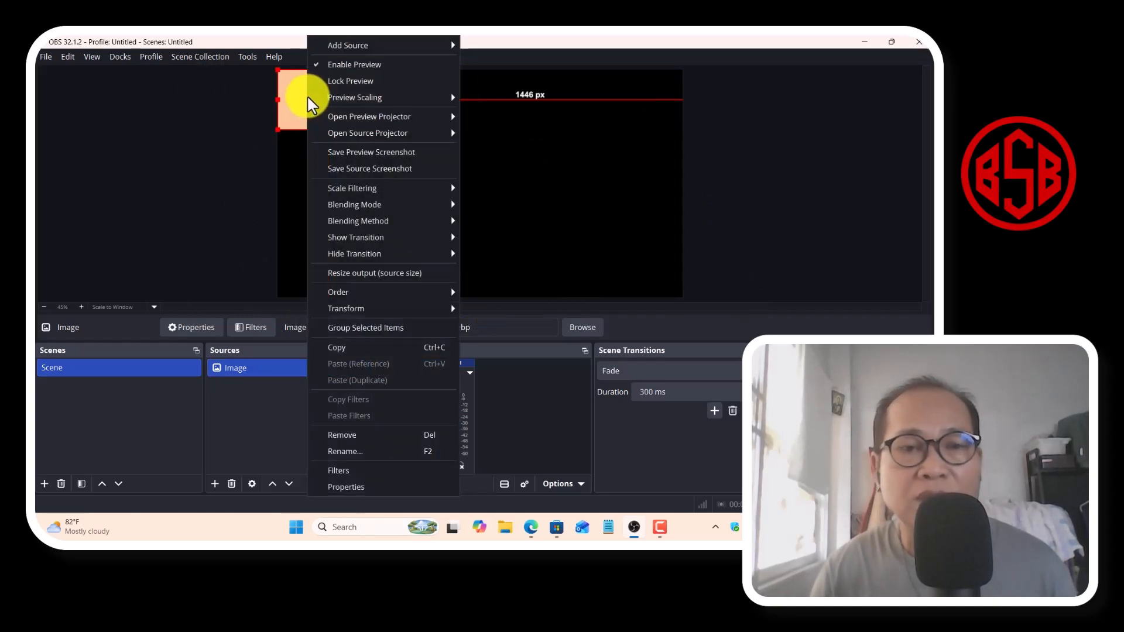
{"action": "mouse_move", "coordinate": [349, 315]}
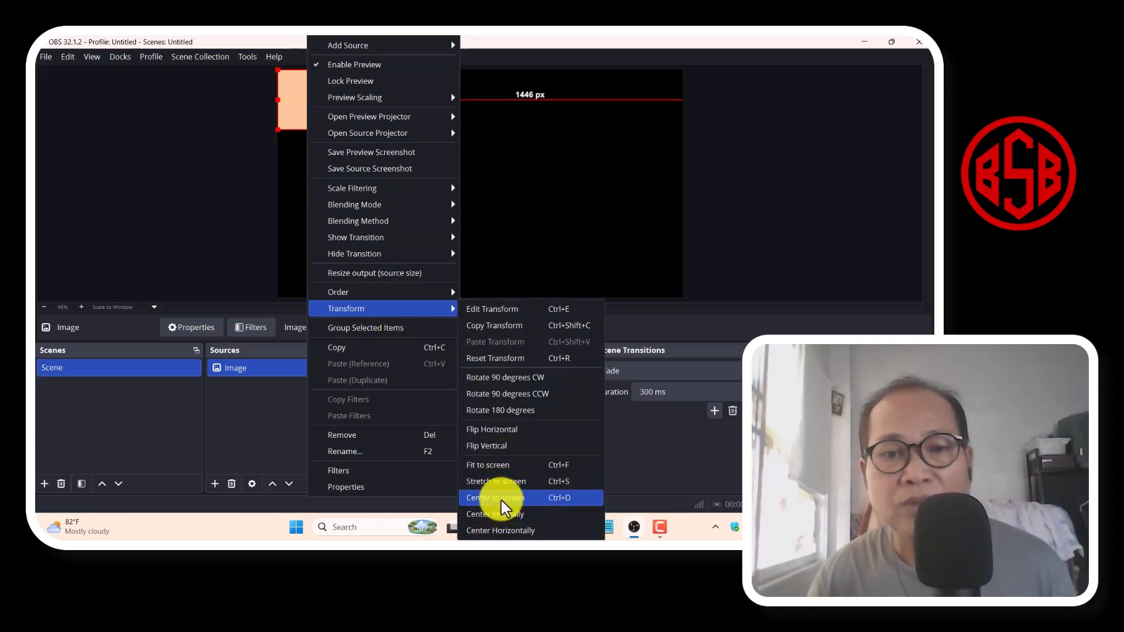
{"action": "left_click", "coordinate": [498, 466]}
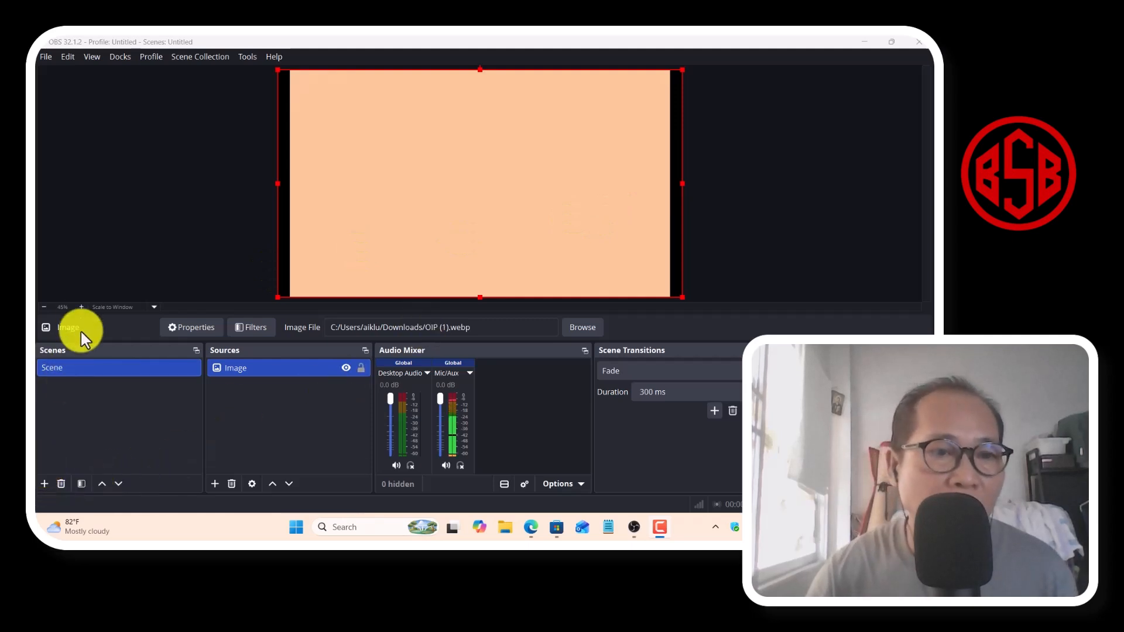
Step: Add a second scene named Scene 2 and create a Display Capture source in it with the default name
{"action": "left_click", "coordinate": [44, 484]}
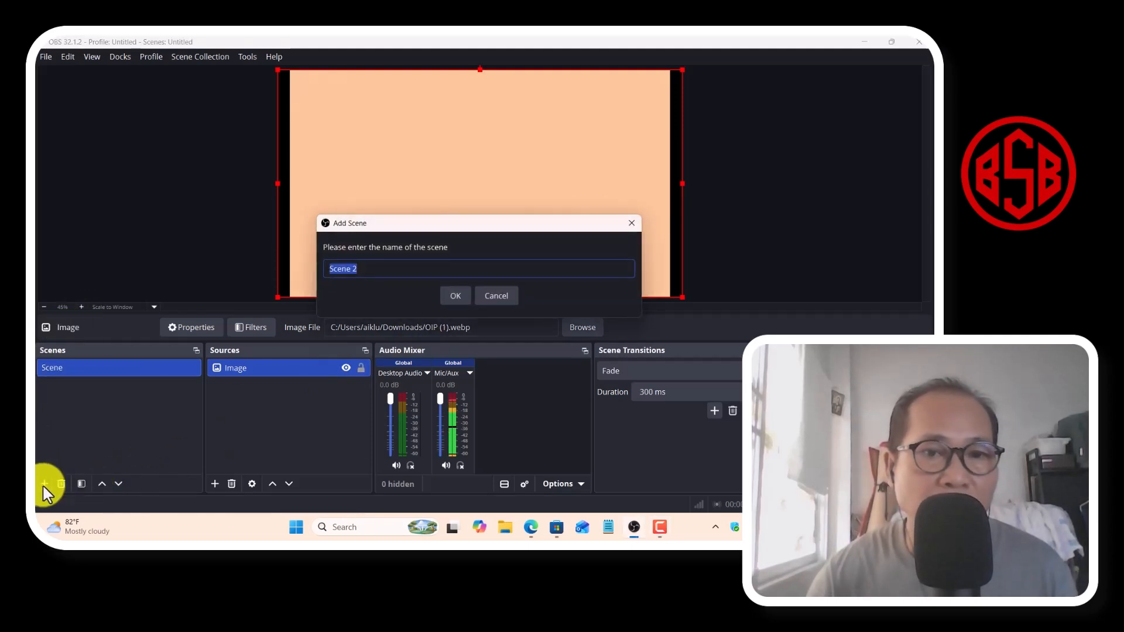
{"action": "left_click", "coordinate": [451, 297]}
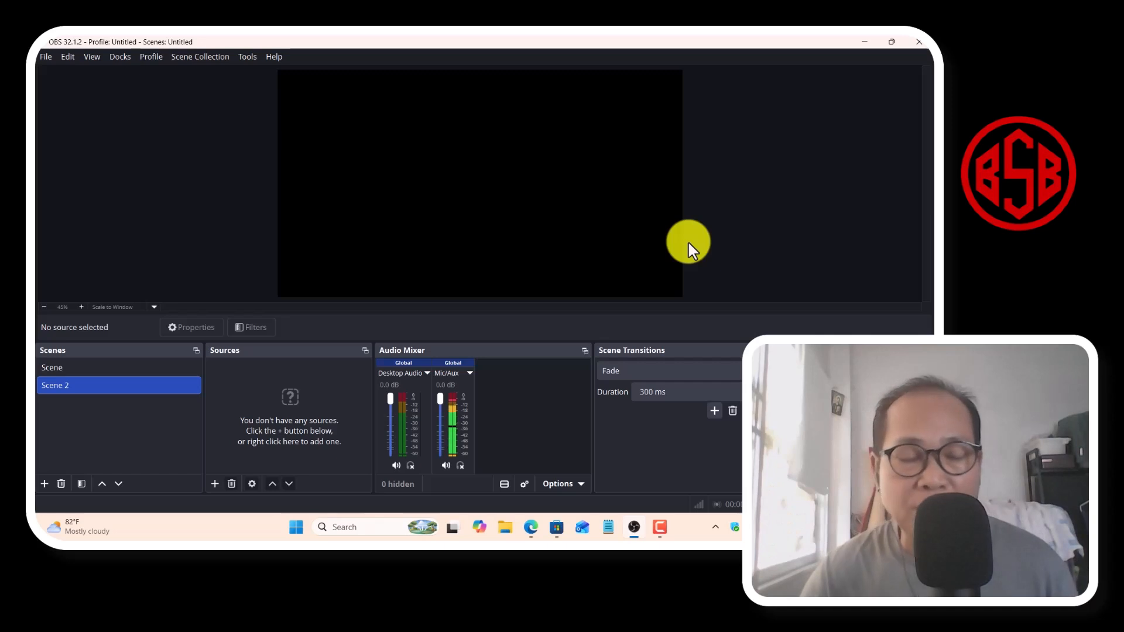
{"action": "left_click", "coordinate": [215, 484]}
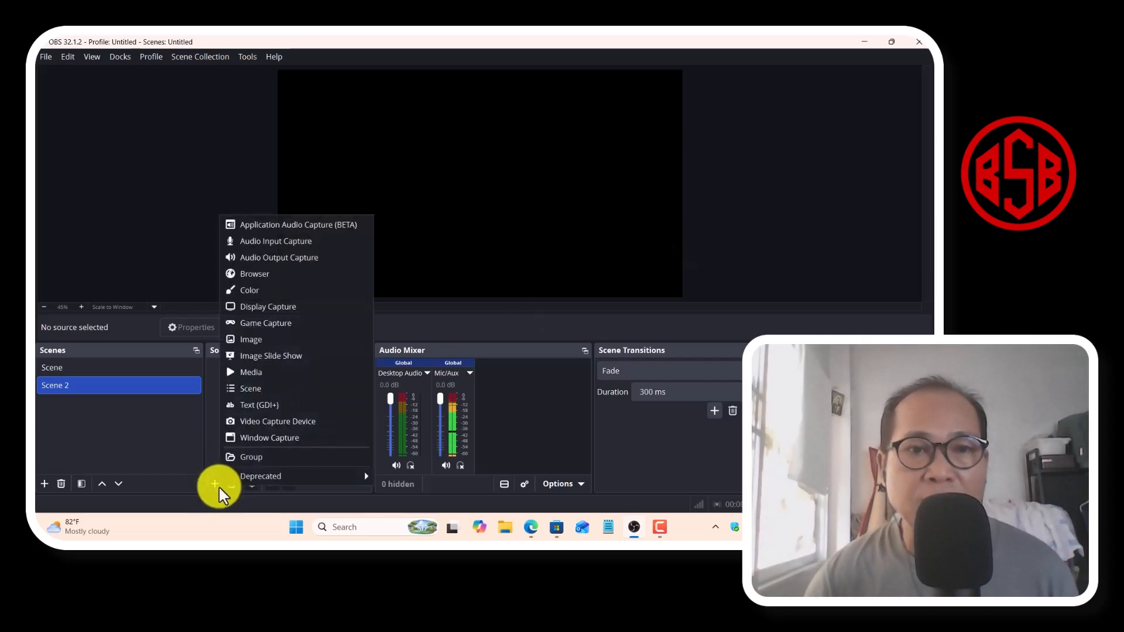
{"action": "left_click", "coordinate": [291, 316]}
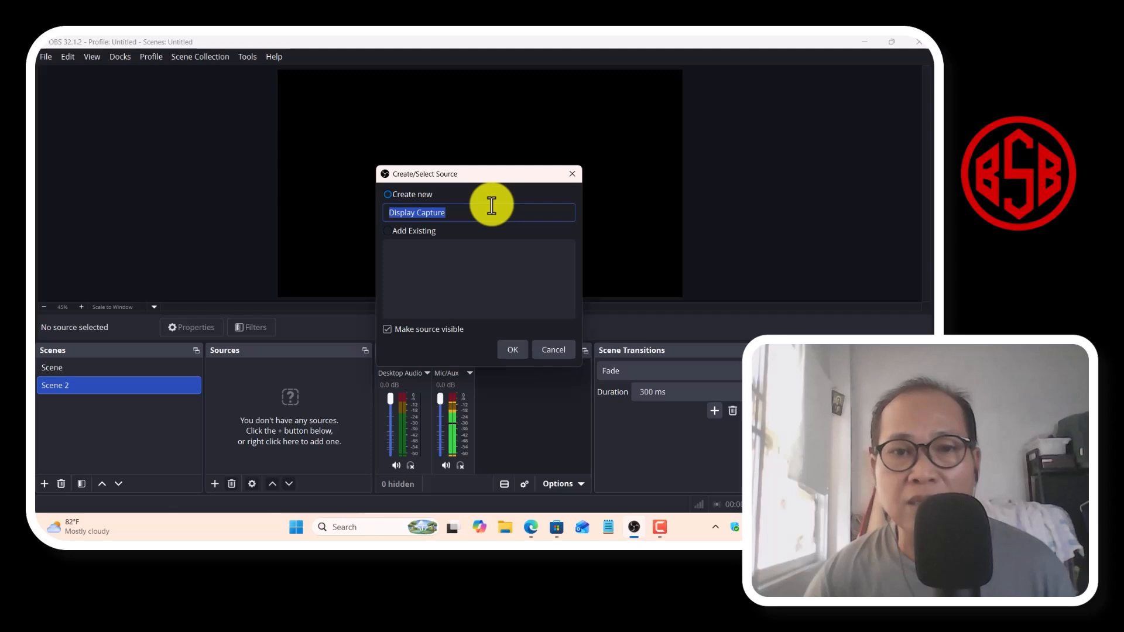
{"action": "left_click", "coordinate": [515, 350]}
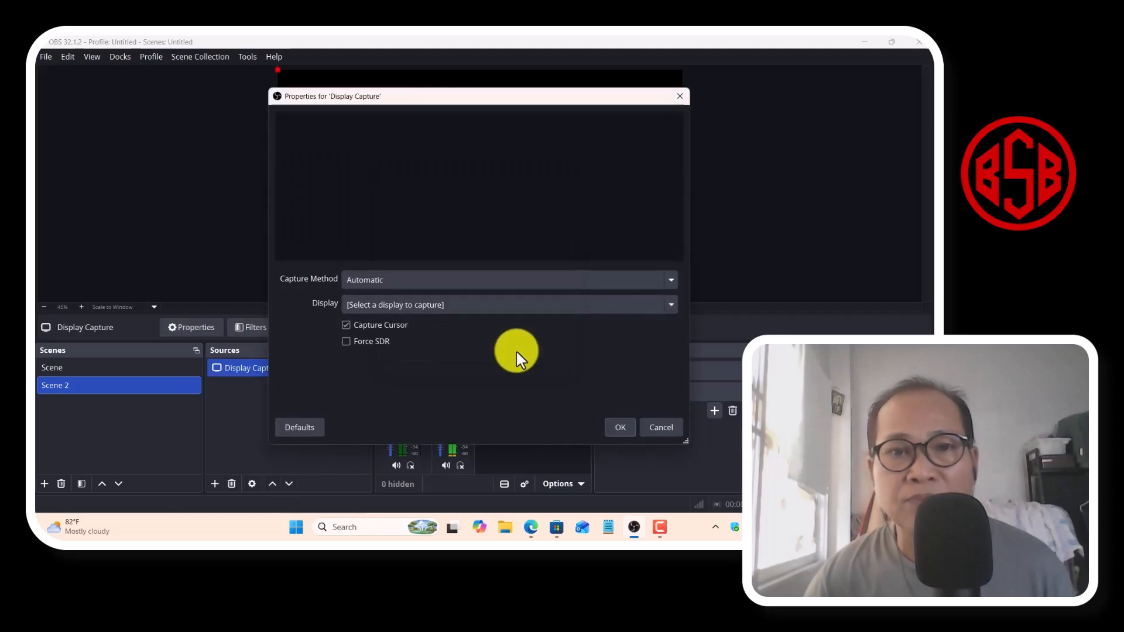
Step: Set the display capture to the 1920x1080 primary monitor and confirm its properties
{"action": "left_click", "coordinate": [673, 309]}
{"action": "left_click", "coordinate": [402, 343]}
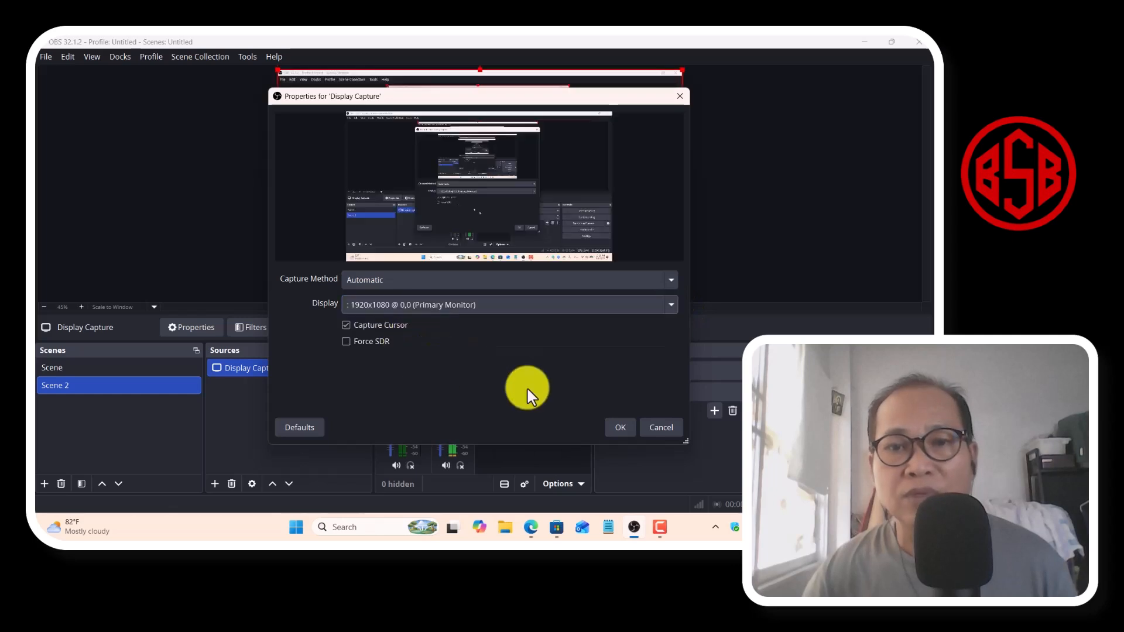
{"action": "left_click", "coordinate": [623, 433]}
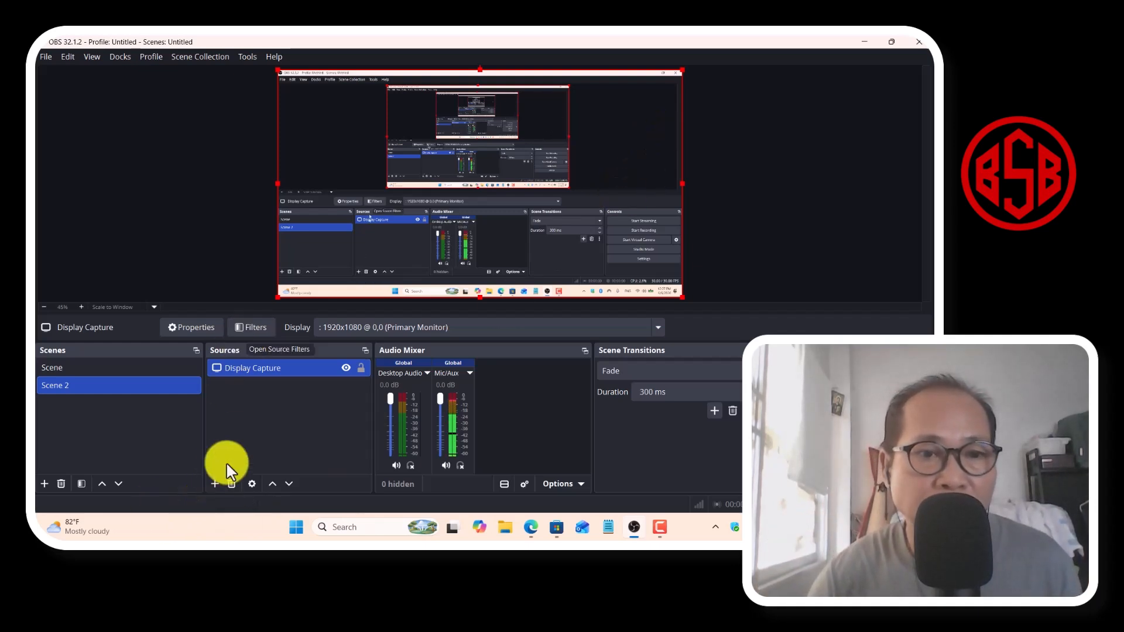
Step: Create a new Image source in Scene 2 in addition to the display capture
{"action": "left_click", "coordinate": [216, 484]}
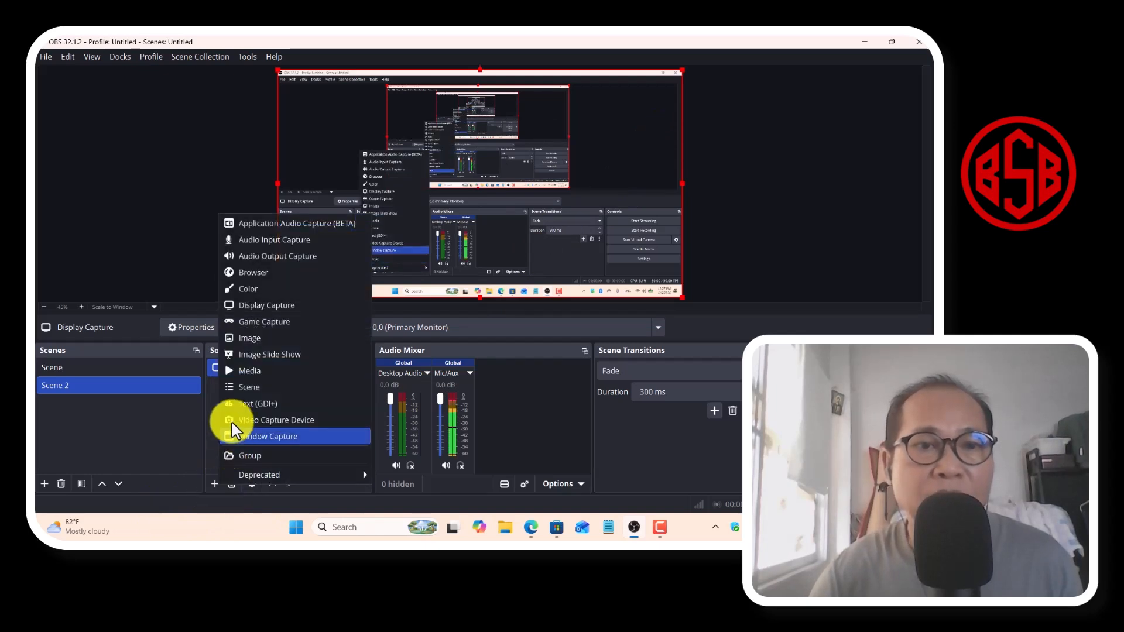
{"action": "left_click", "coordinate": [266, 338]}
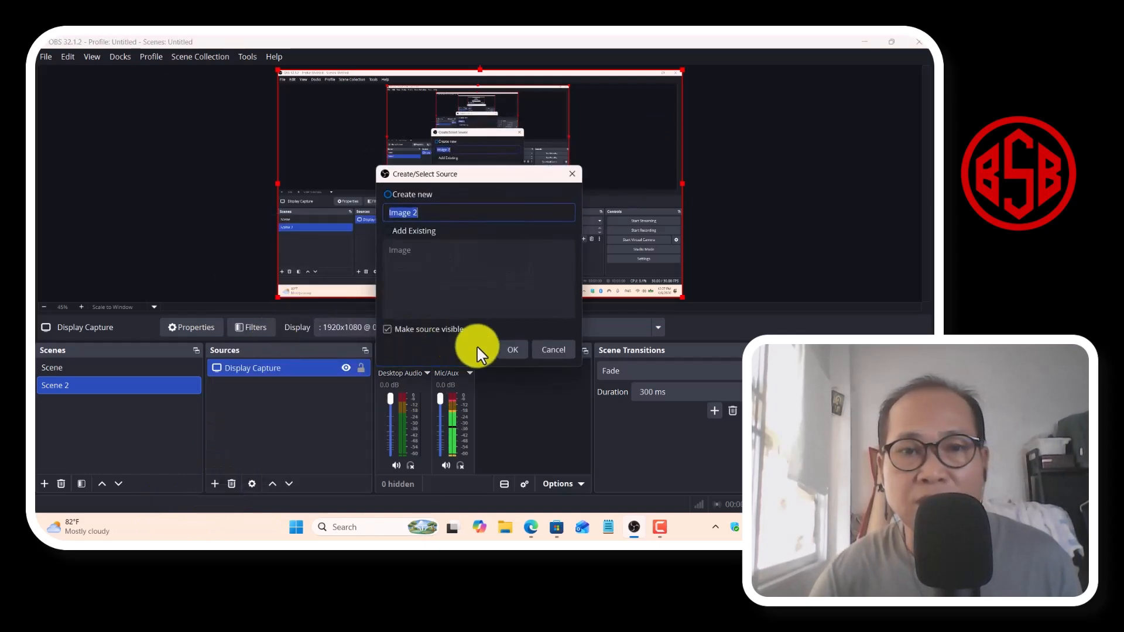
{"action": "left_click", "coordinate": [515, 352]}
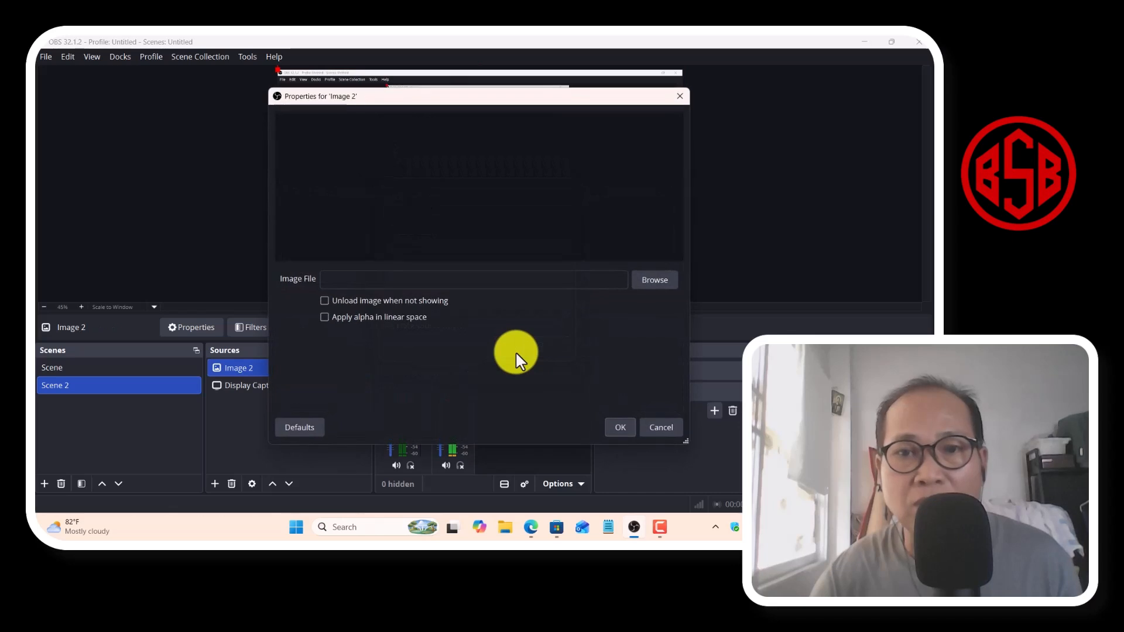
Step: Load the logo Screenshot__31_-removebg-preview.png from drive D: into the new image source and move it slightly inward from the canvas's upper-left corner
{"action": "left_click", "coordinate": [650, 282]}
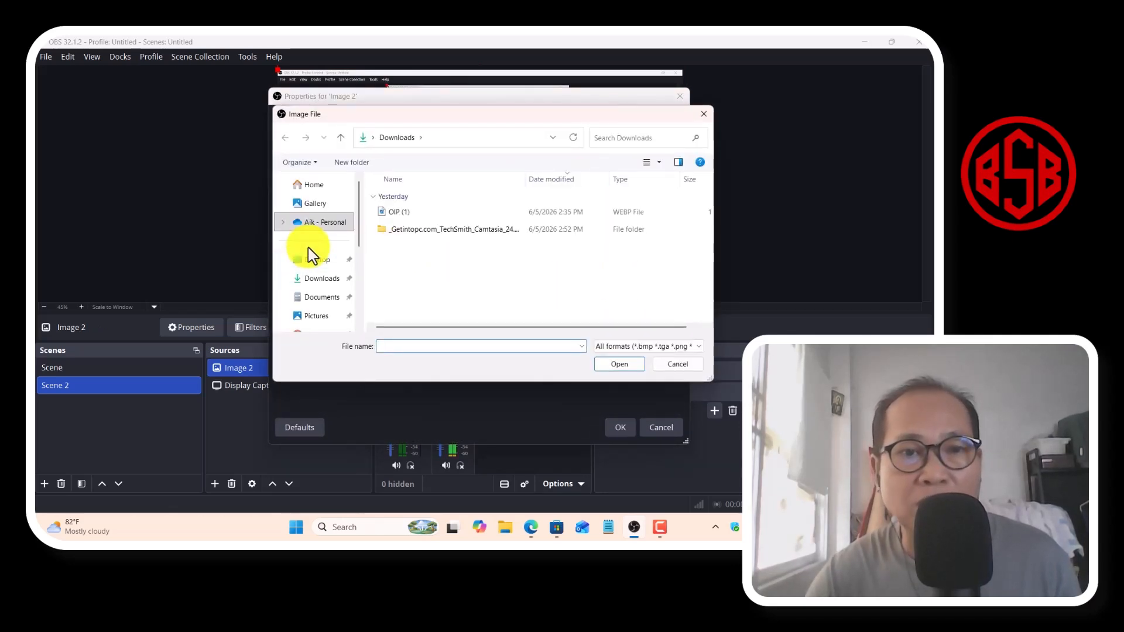
{"action": "scroll", "coordinate": [335, 316], "scroll_direction": "down", "scroll_amount": 1}
{"action": "left_click", "coordinate": [333, 313]}
{"action": "left_click", "coordinate": [403, 288]}
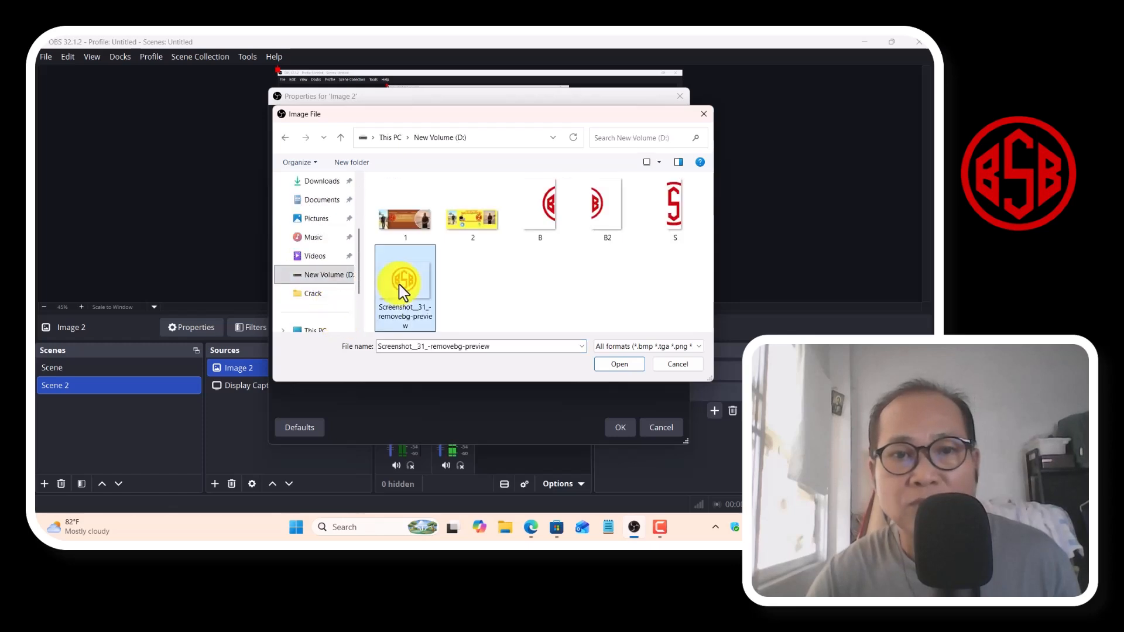
{"action": "left_click", "coordinate": [623, 365]}
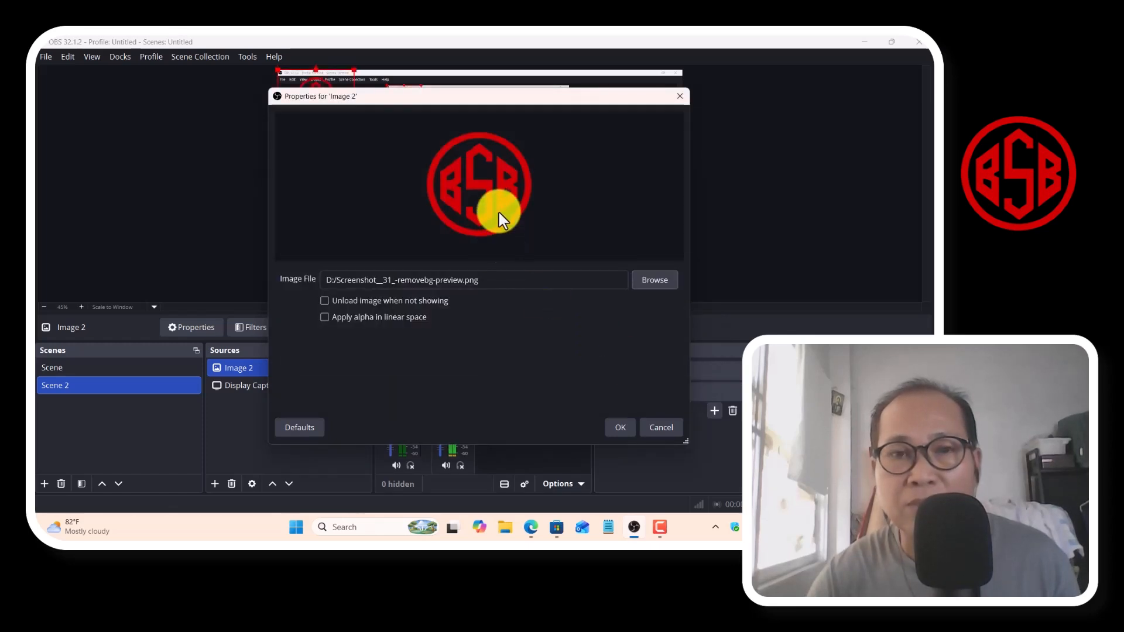
{"action": "left_click", "coordinate": [614, 428]}
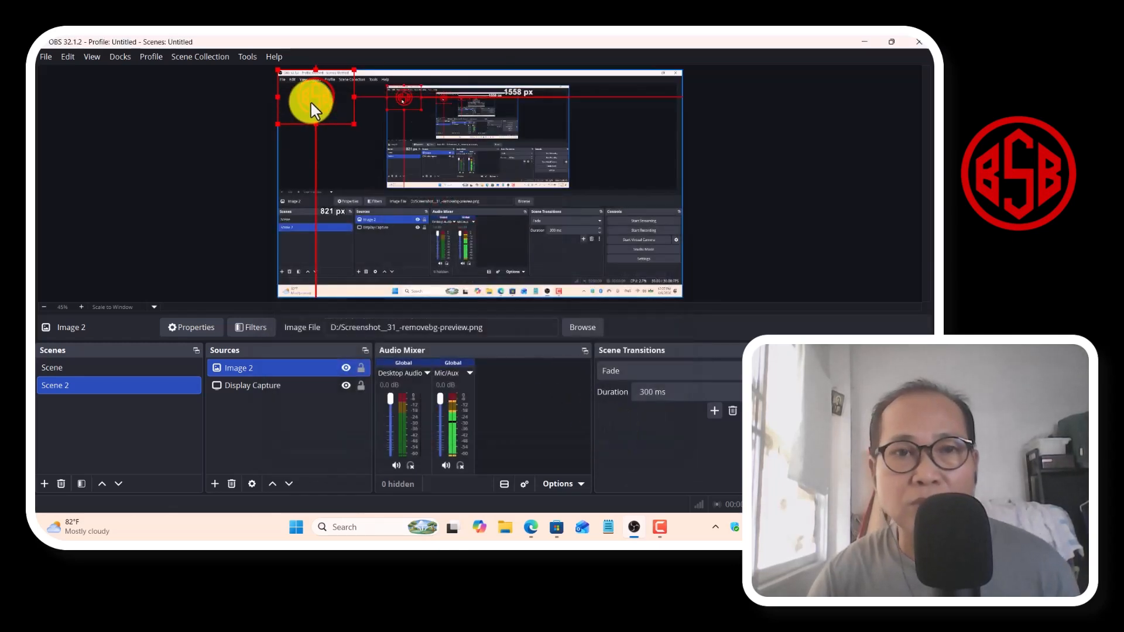
{"action": "mouse_move", "coordinate": [311, 105]}
{"action": "left_mouse_down"}
{"action": "mouse_move", "coordinate": [334, 131]}
{"action": "mouse_move", "coordinate": [507, 156]}
{"action": "mouse_move", "coordinate": [632, 146]}
{"action": "mouse_move", "coordinate": [647, 115]}
{"action": "mouse_move", "coordinate": [322, 122]}
{"action": "left_mouse_up"}
{"action": "left_click", "coordinate": [321, 122]}
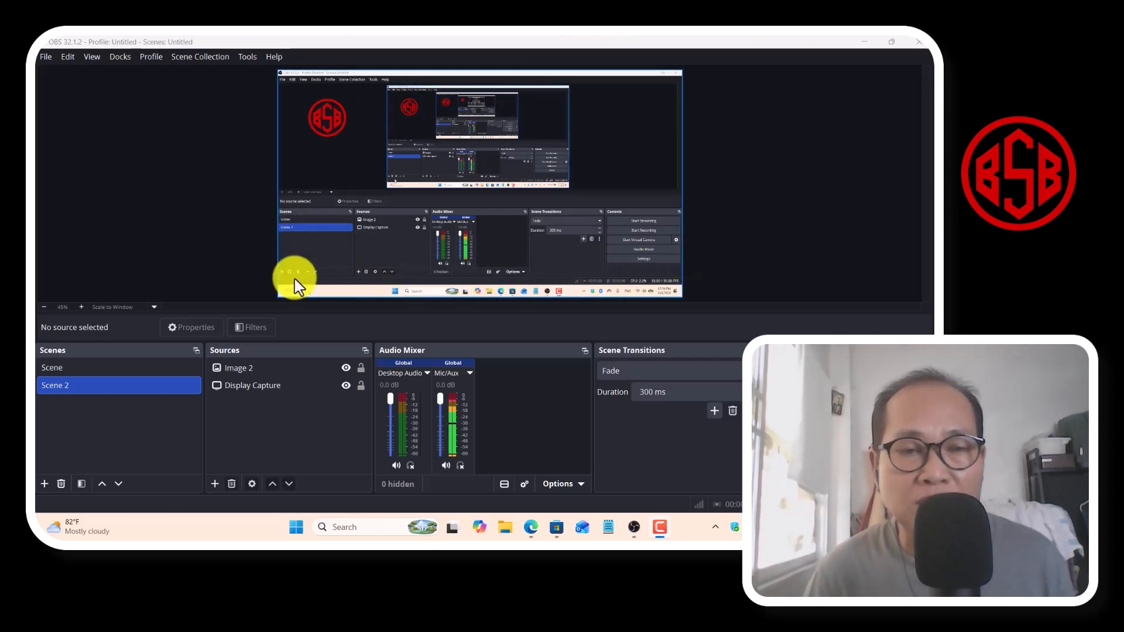
Step: Add a Text (GDI+) source with the default name to Scene 2, reading "BSB Channel ကိုအဆုံးထိကြည့်ပေးဖို့တောင်းဆိုချင်ပါတယ်"
{"action": "left_click", "coordinate": [216, 485]}
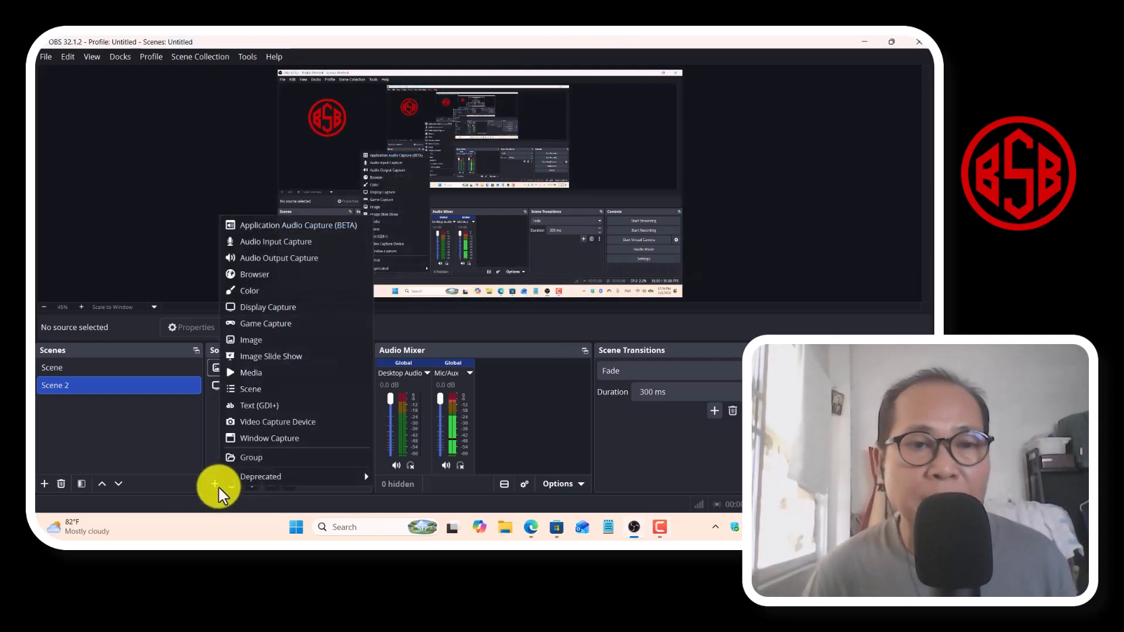
{"action": "left_click", "coordinate": [248, 410]}
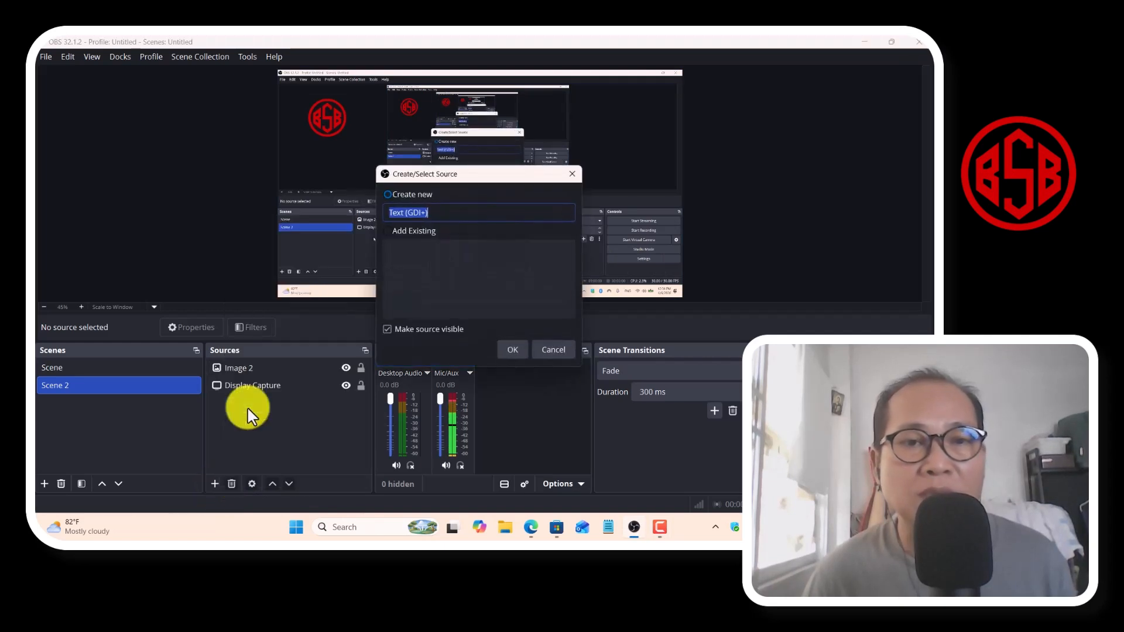
{"action": "left_click", "coordinate": [509, 354]}
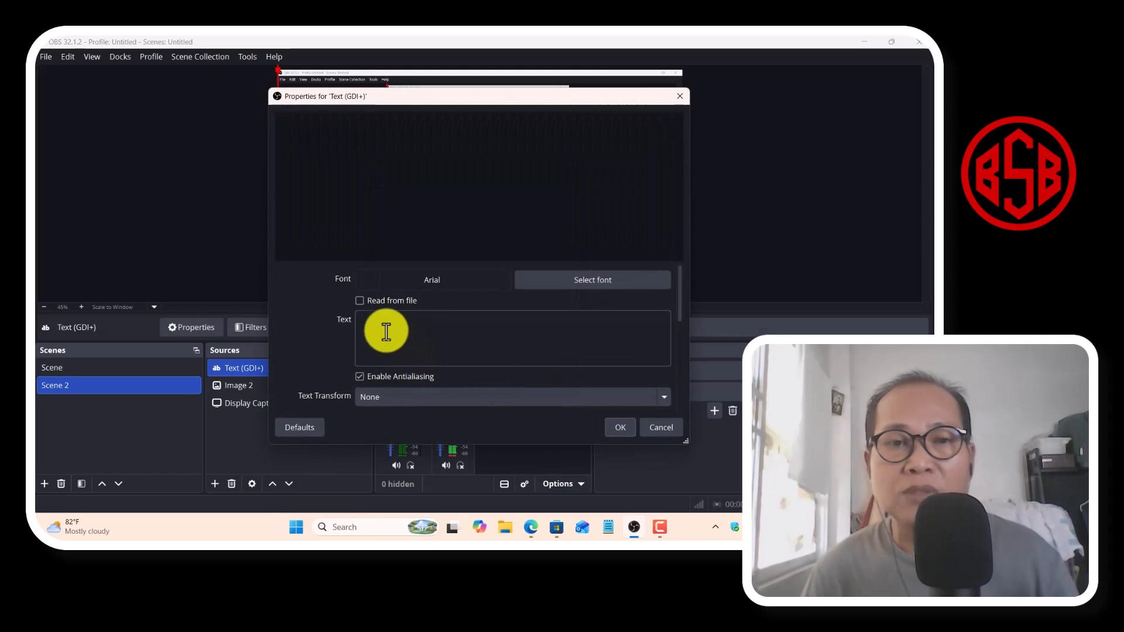
{"action": "type", "text": "BSB Channel ကိုအဆုံးထိကြည့်ပေးဖို့တောင်းဆိုချင်ပါတယ်"}
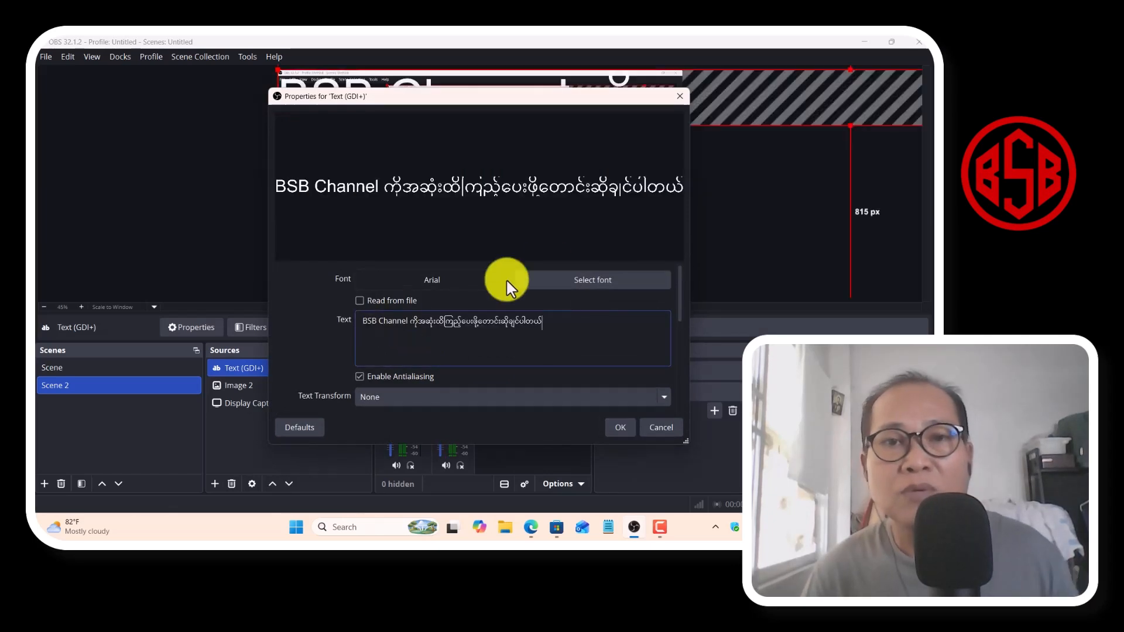
{"action": "left_click", "coordinate": [616, 428]}
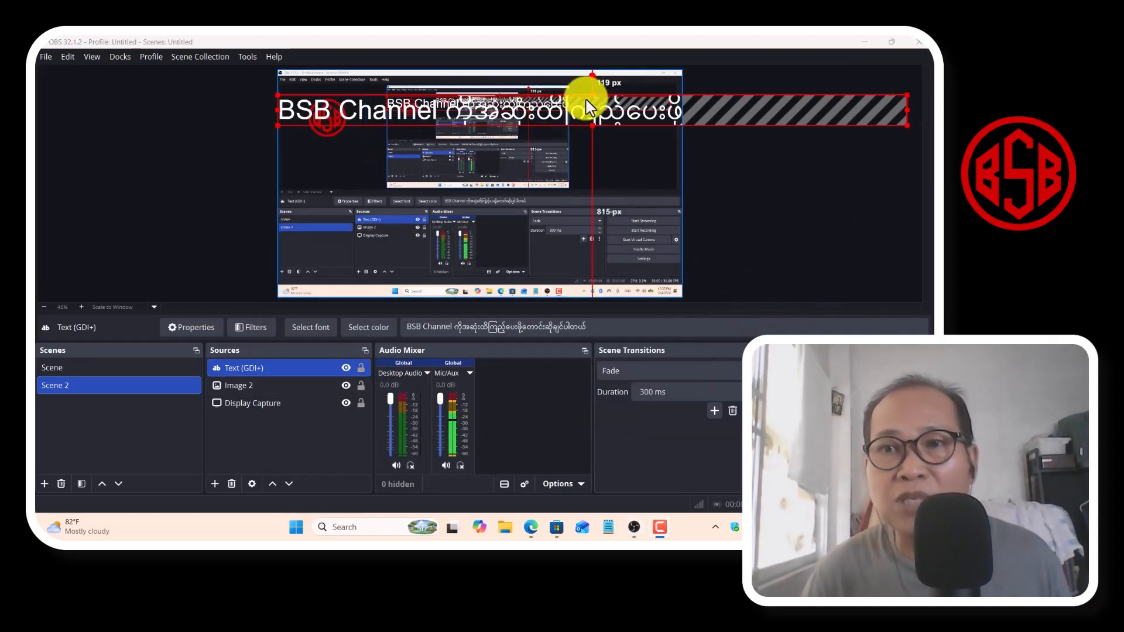
Step: Shrink the text overlay to fit within the canvas width and move it near the canvas's lower edge
{"action": "left_click_drag", "start_coordinate": [906, 97], "coordinate": [655, 113]}
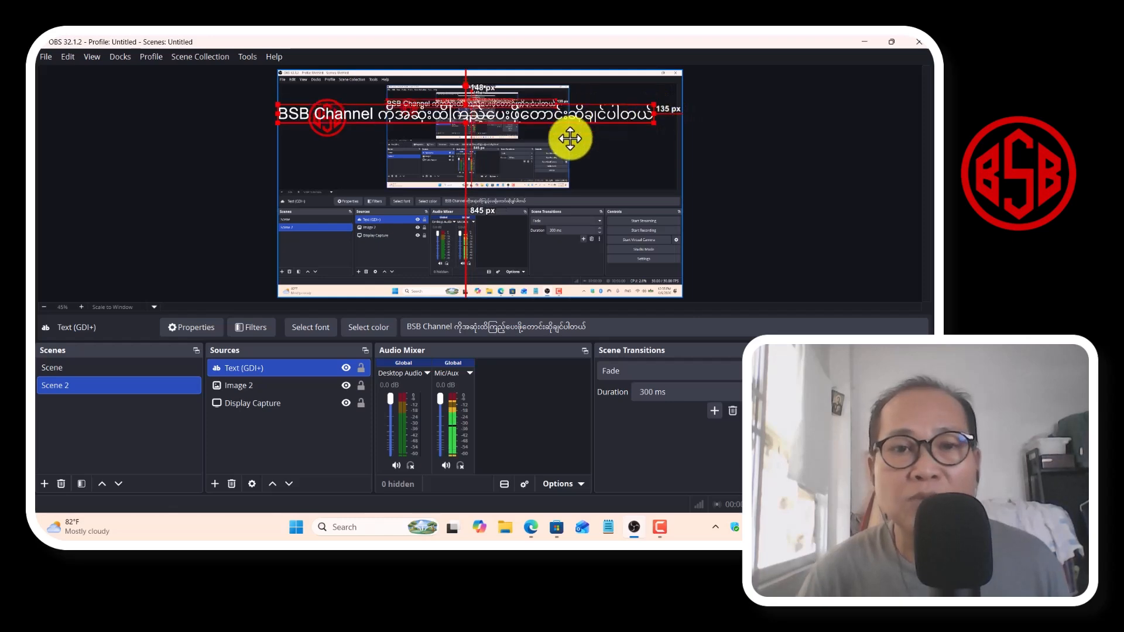
{"action": "left_click_drag", "start_coordinate": [569, 139], "coordinate": [583, 269]}
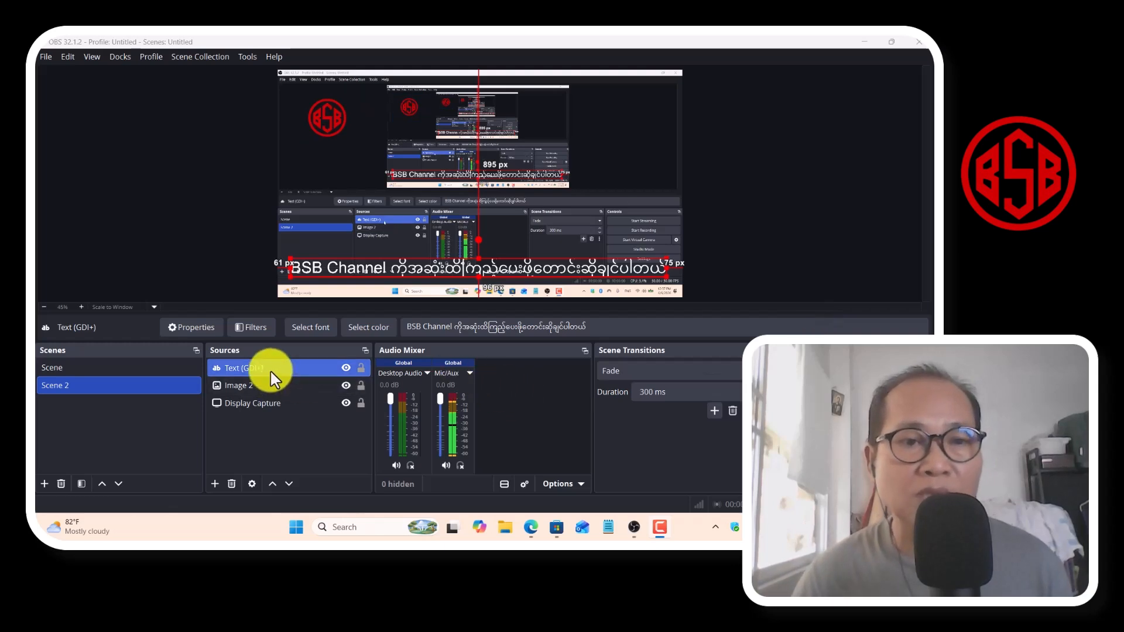
Step: Add a Scroll filter with the default name to the text source and set its horizontal speed to 359
{"action": "left_click", "coordinate": [233, 370]}
{"action": "right_click", "coordinate": [237, 375]}
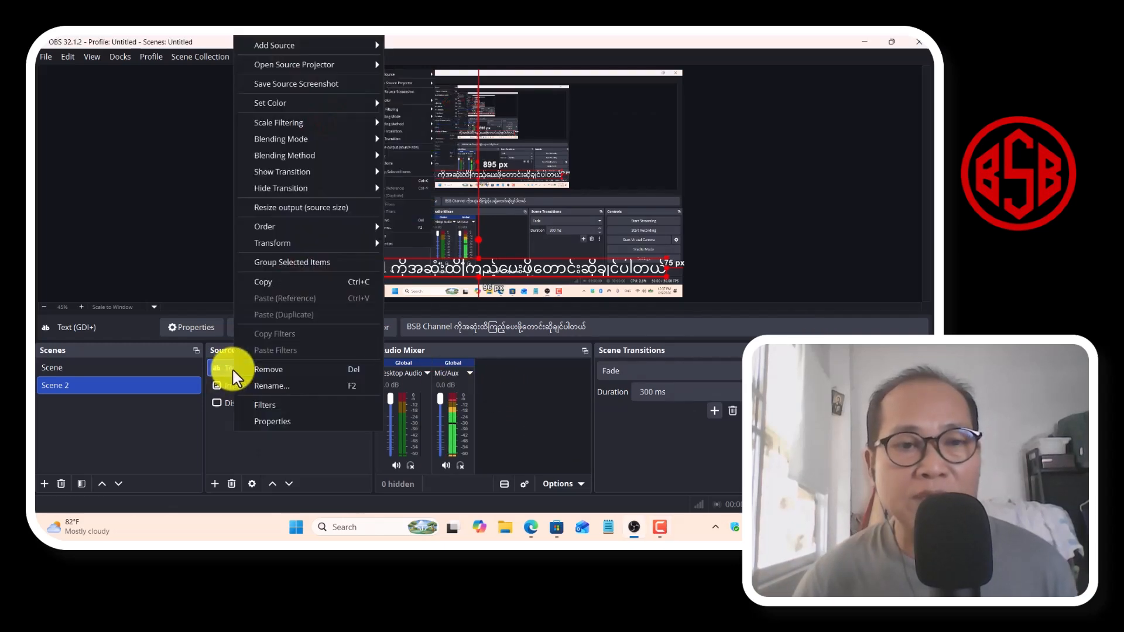
{"action": "left_click", "coordinate": [276, 413]}
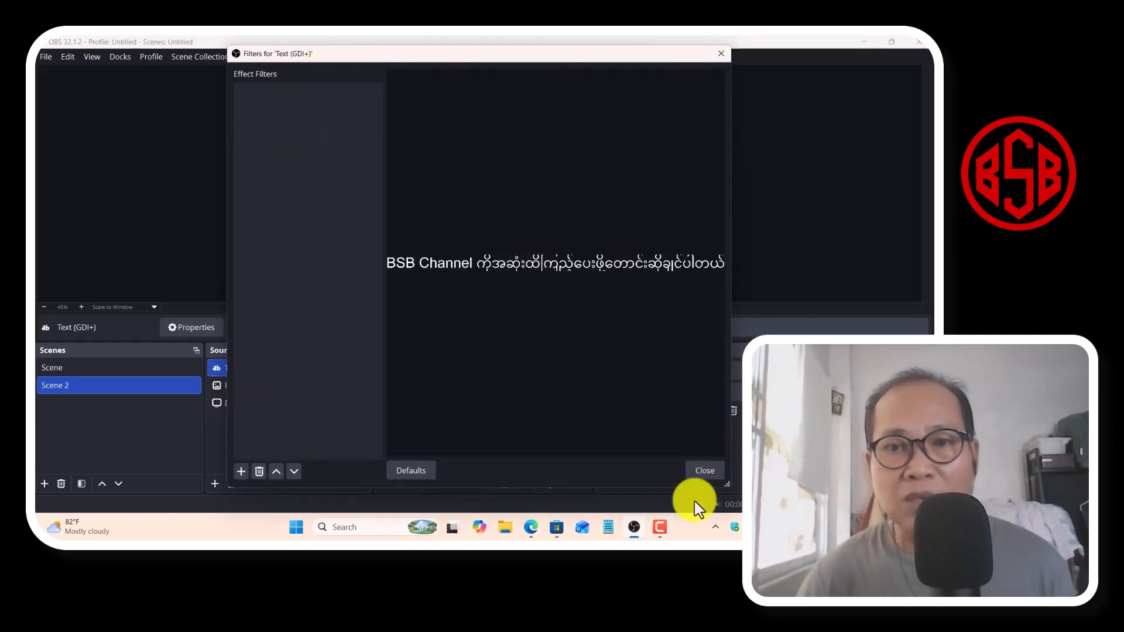
{"action": "left_click", "coordinate": [240, 471]}
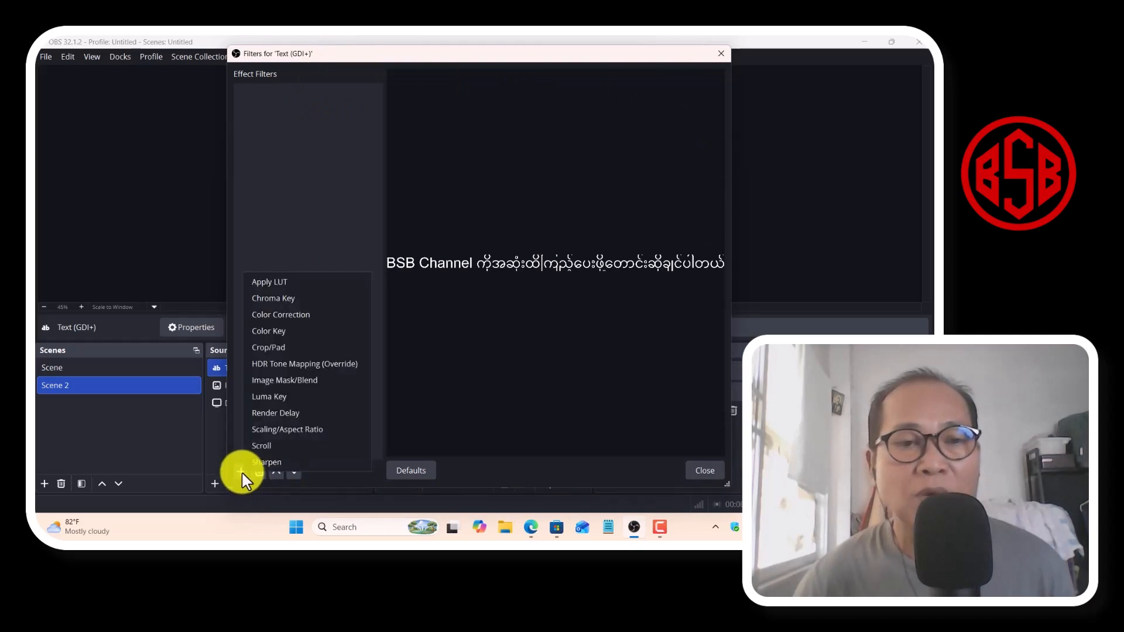
{"action": "left_click", "coordinate": [268, 446]}
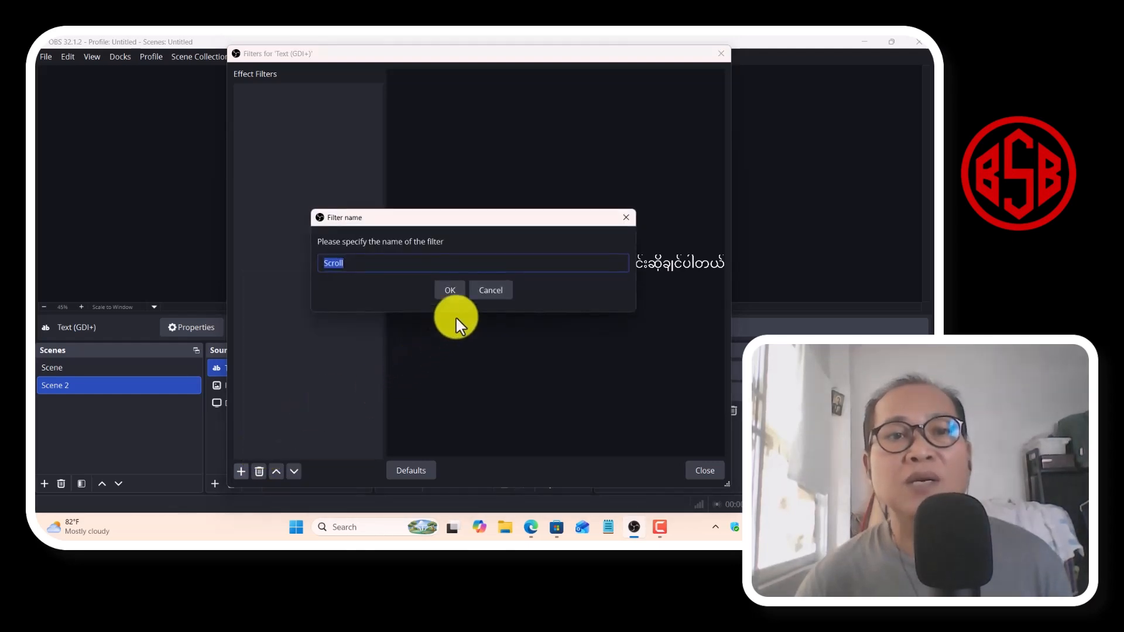
{"action": "left_click", "coordinate": [456, 292]}
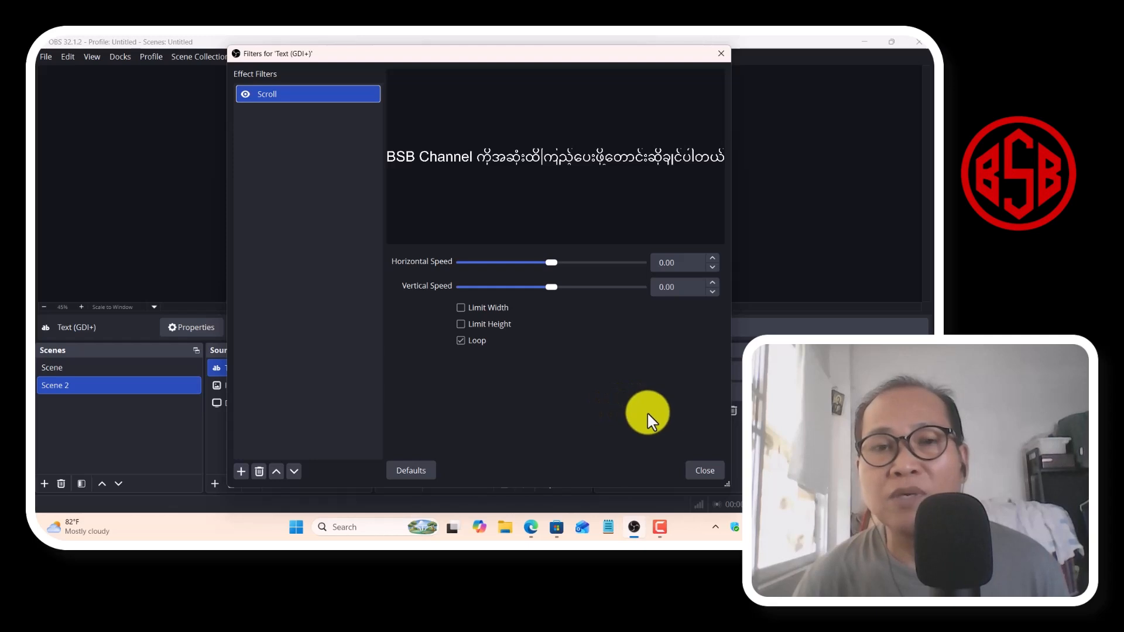
{"action": "left_click_drag", "start_coordinate": [552, 262], "coordinate": [610, 282]}
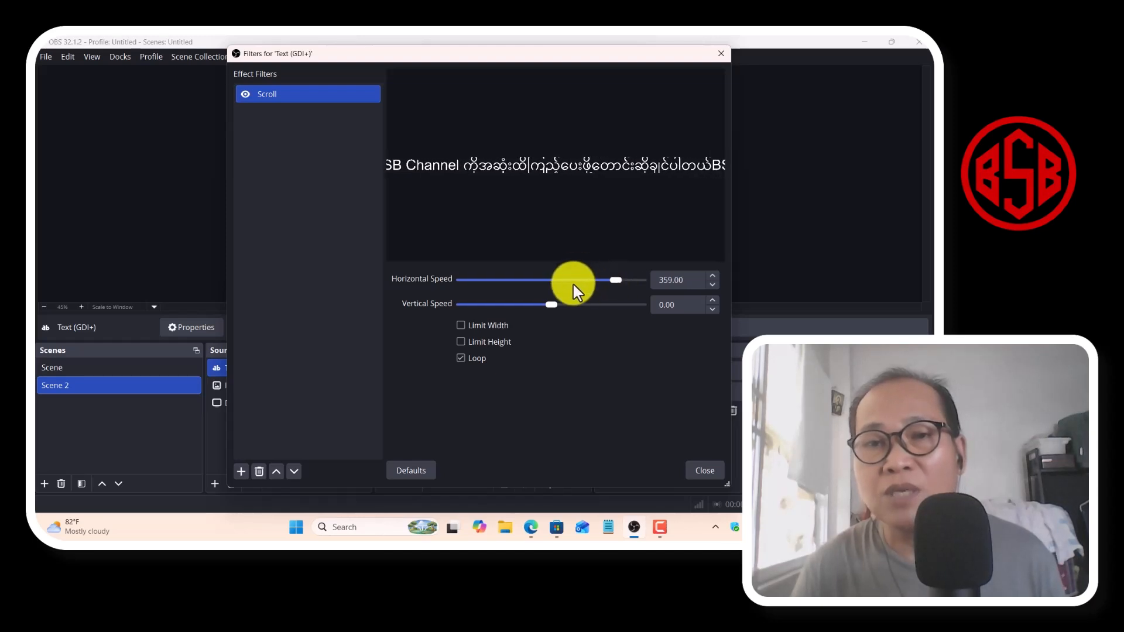
{"action": "left_click", "coordinate": [708, 471]}
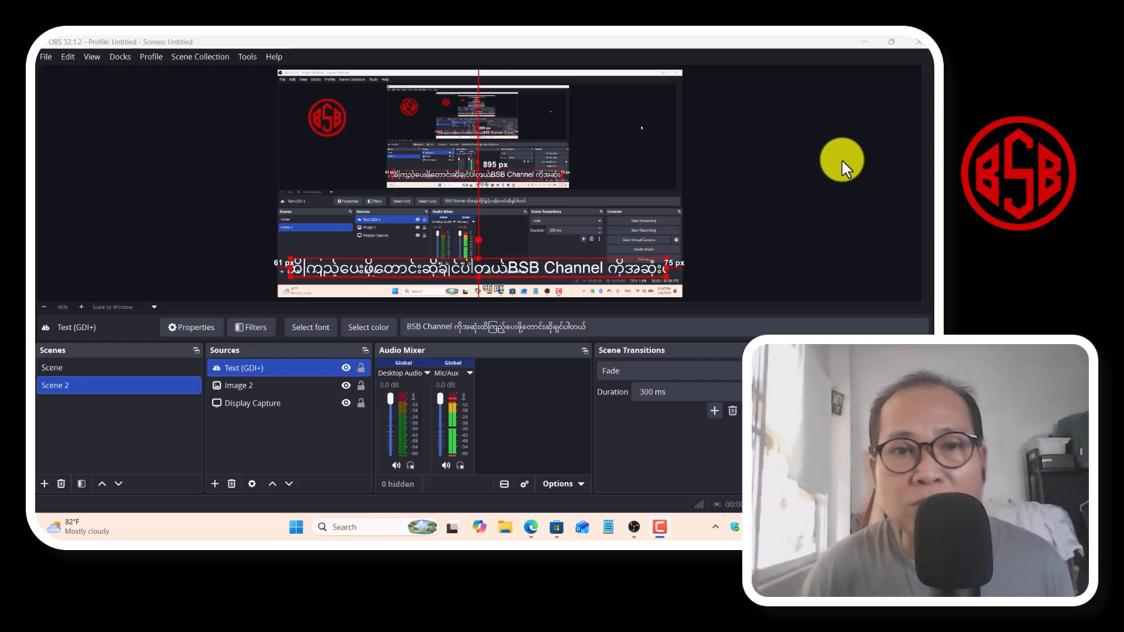
Step: In the hotkey settings, assign S to Start Recording, D to Stop Recording and Backspace to Pause Recording
{"action": "left_click", "coordinate": [850, 453]}
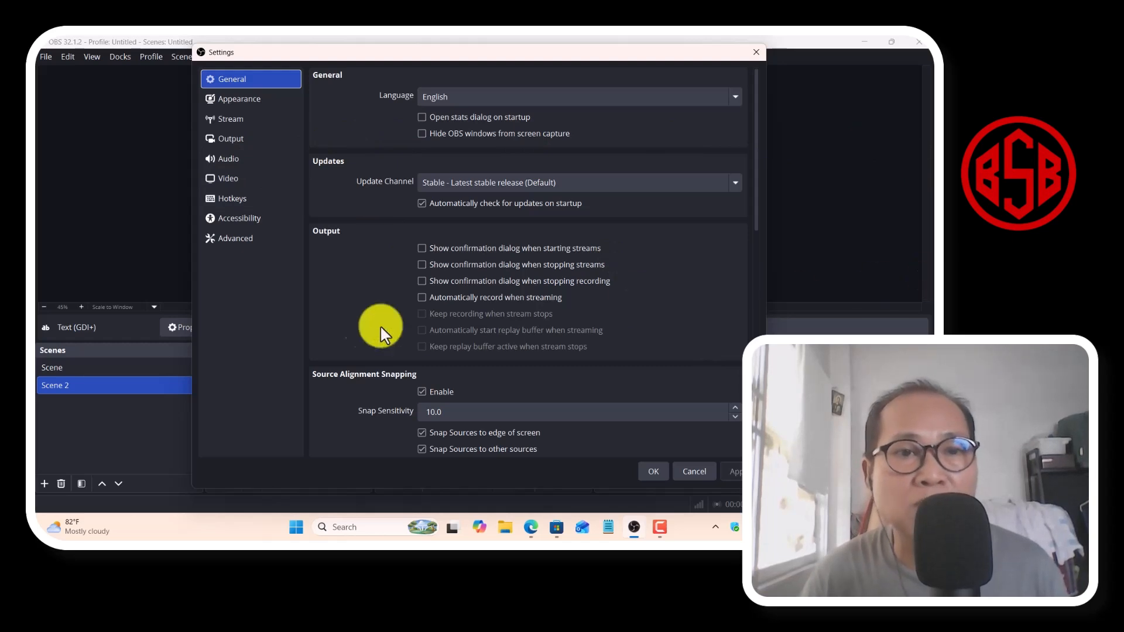
{"action": "left_click", "coordinate": [240, 199]}
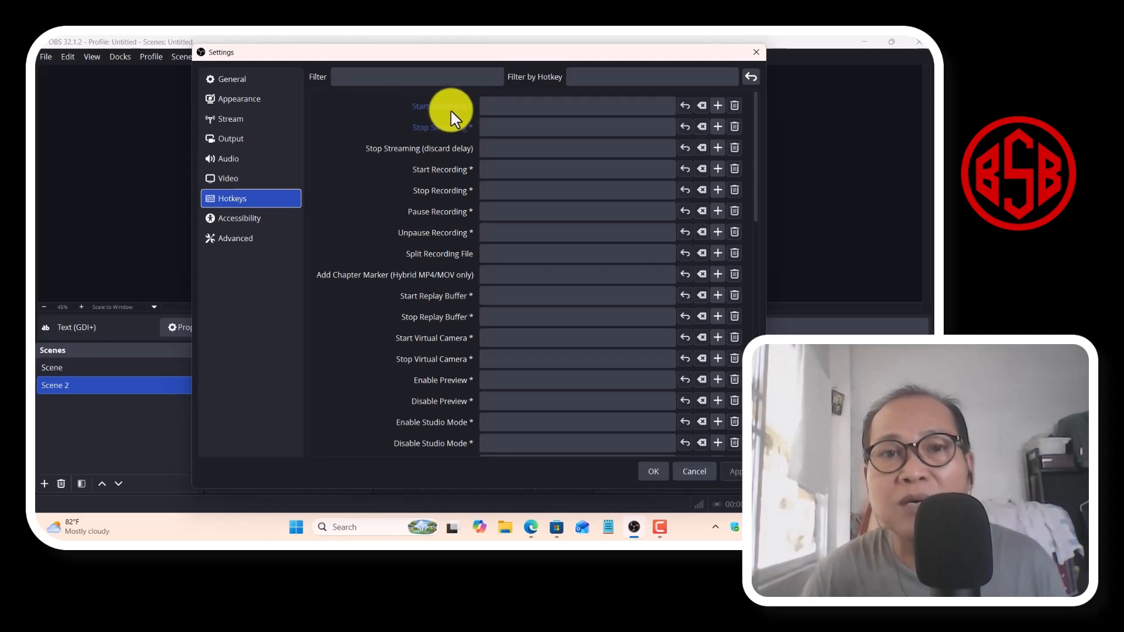
{"action": "mouse_move", "coordinate": [450, 109]}
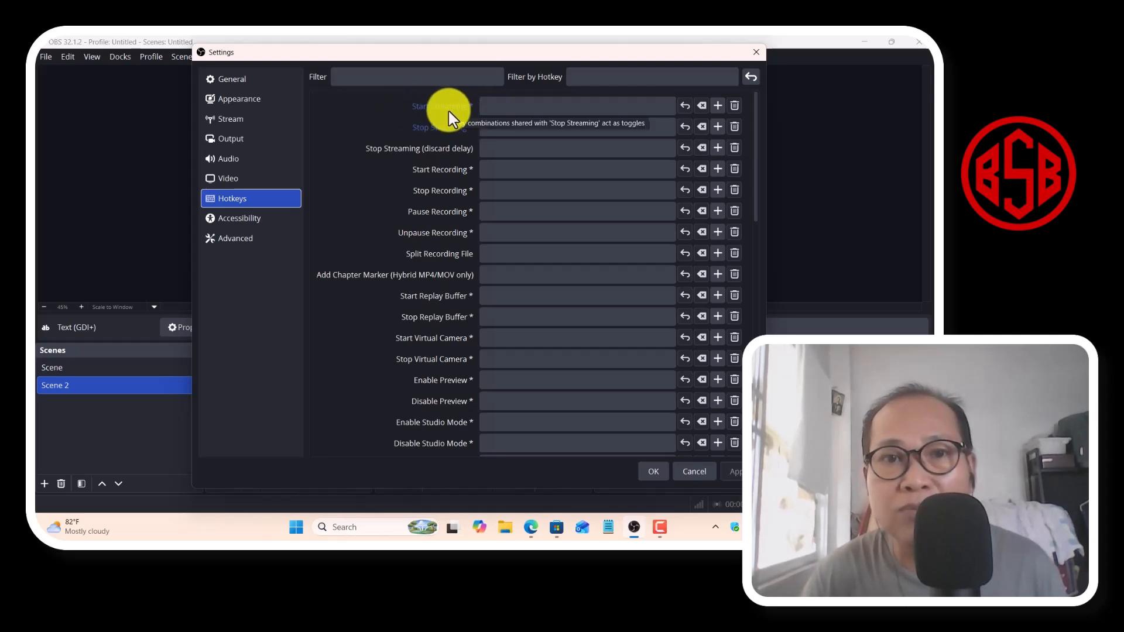
{"action": "left_click", "coordinate": [499, 109]}
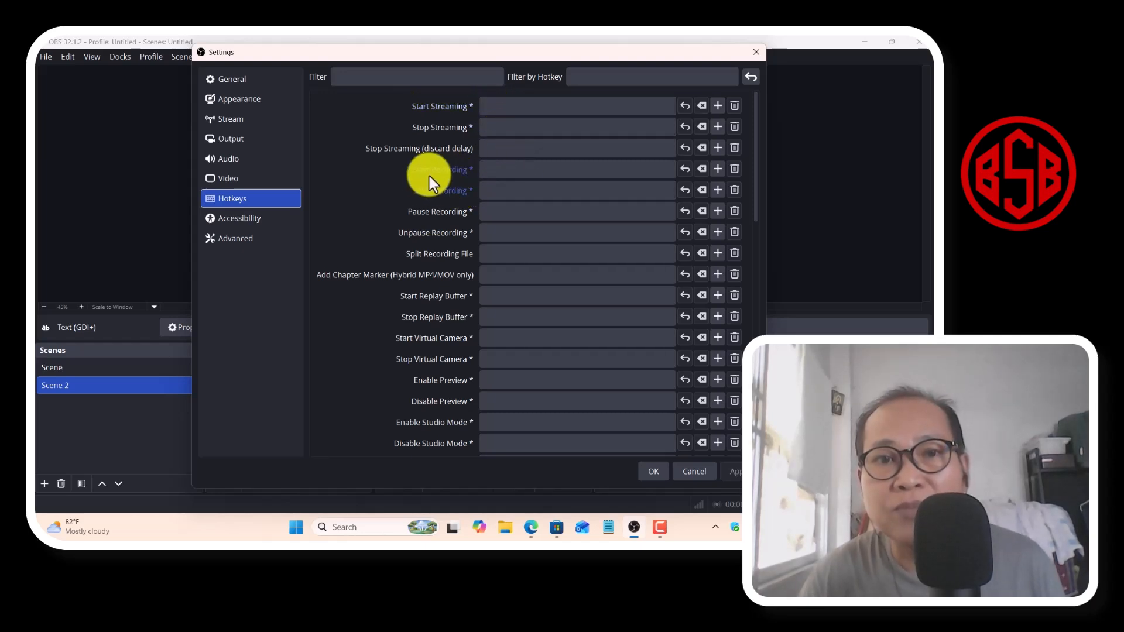
{"action": "left_click", "coordinate": [504, 175]}
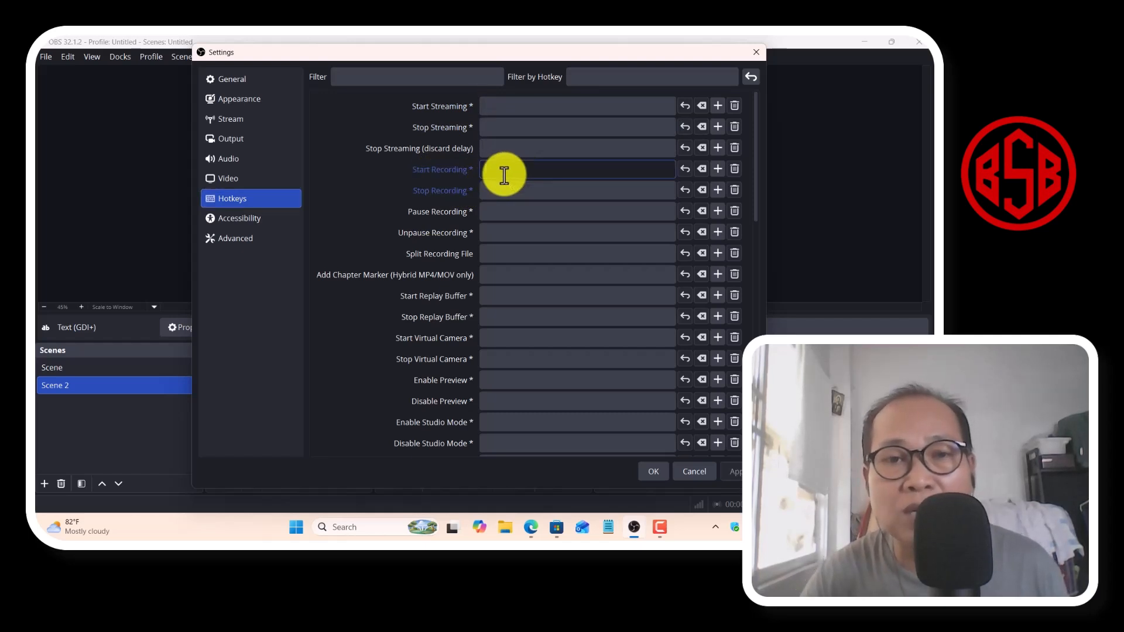
{"action": "key", "text": "BackSpace"}
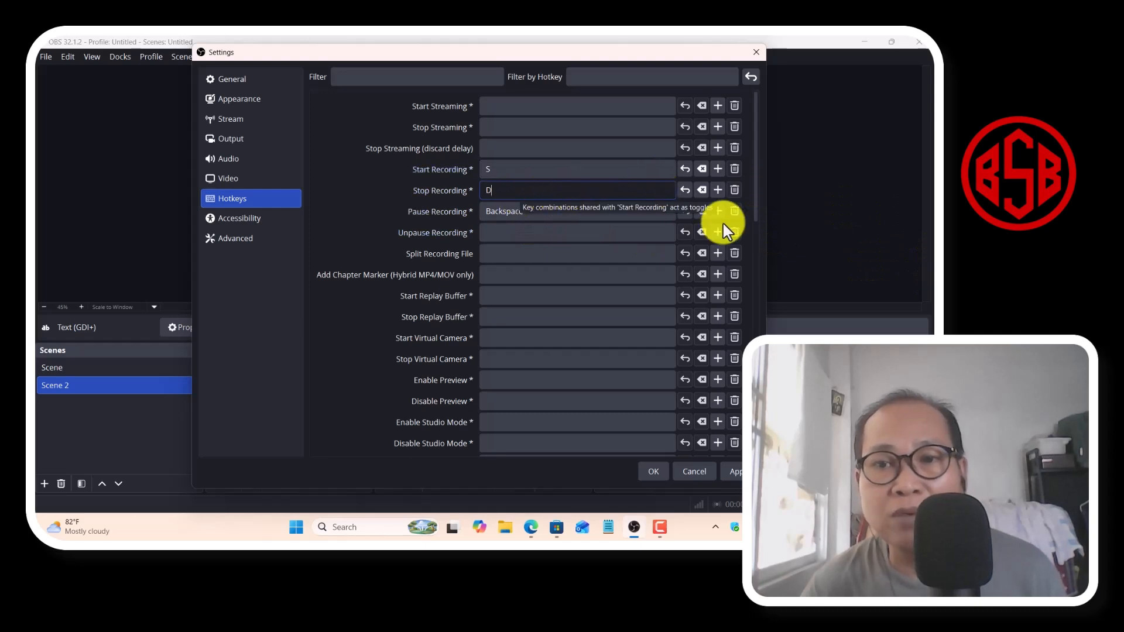
{"action": "left_click", "coordinate": [816, 328]}
Step: Assign hotkey 1 for switching to Scene and 2 for switching to Scene 2, and apply the settings
{"action": "scroll", "coordinate": [447, 340], "scroll_direction": "down", "scroll_amount": 1}
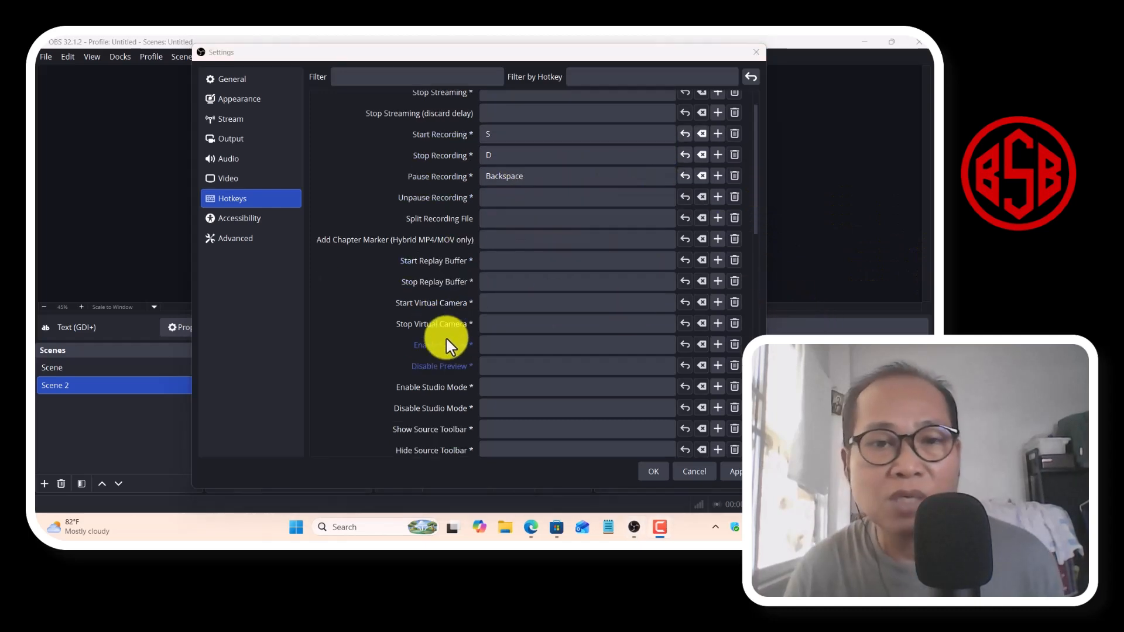
{"action": "scroll", "coordinate": [449, 339], "scroll_direction": "down", "scroll_amount": 10}
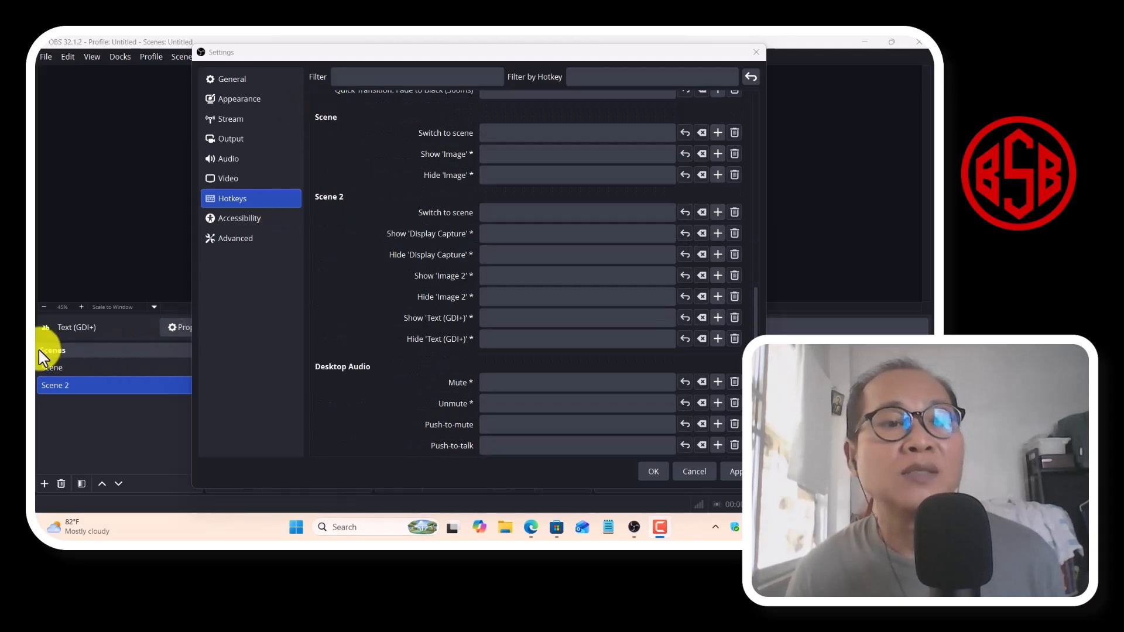
{"action": "left_click", "coordinate": [516, 135]}
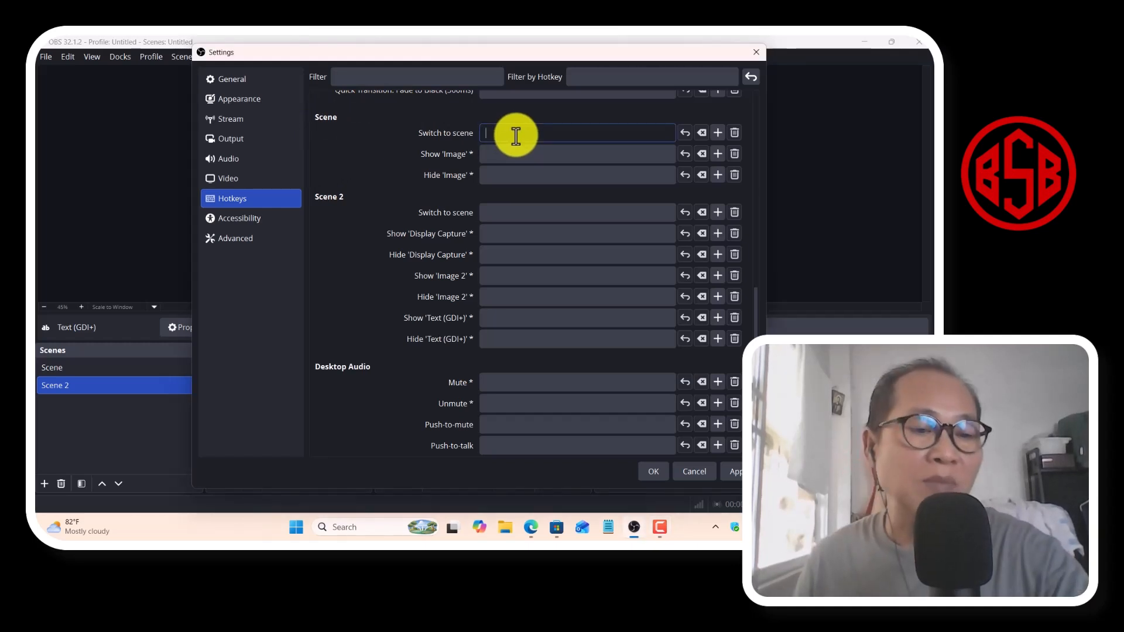
{"action": "key", "text": "1"}
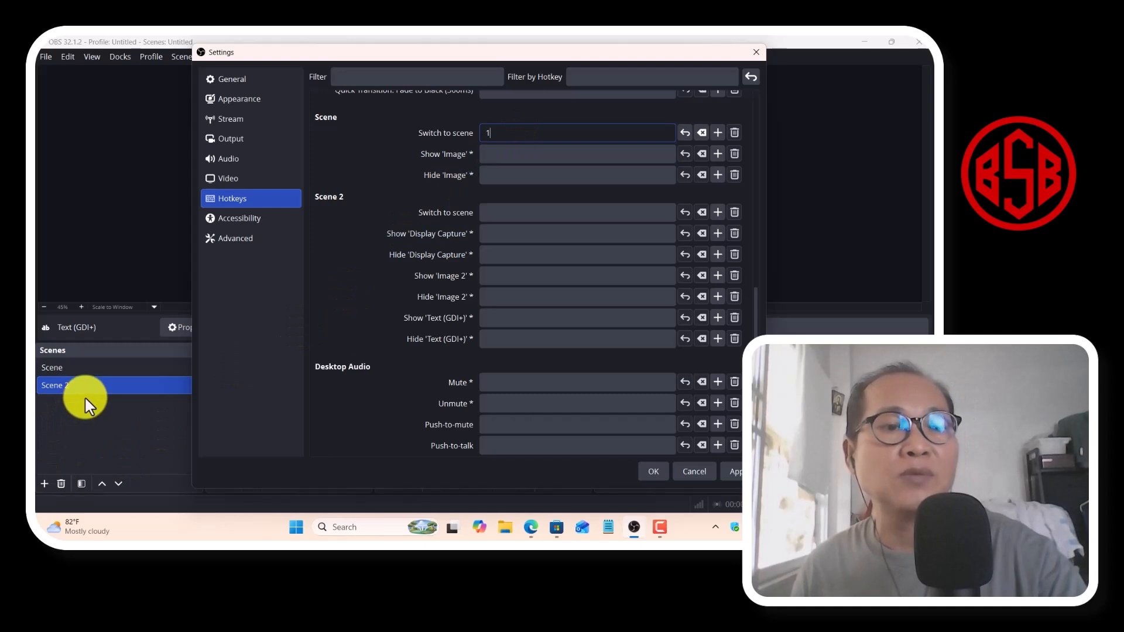
{"action": "left_click", "coordinate": [507, 211]}
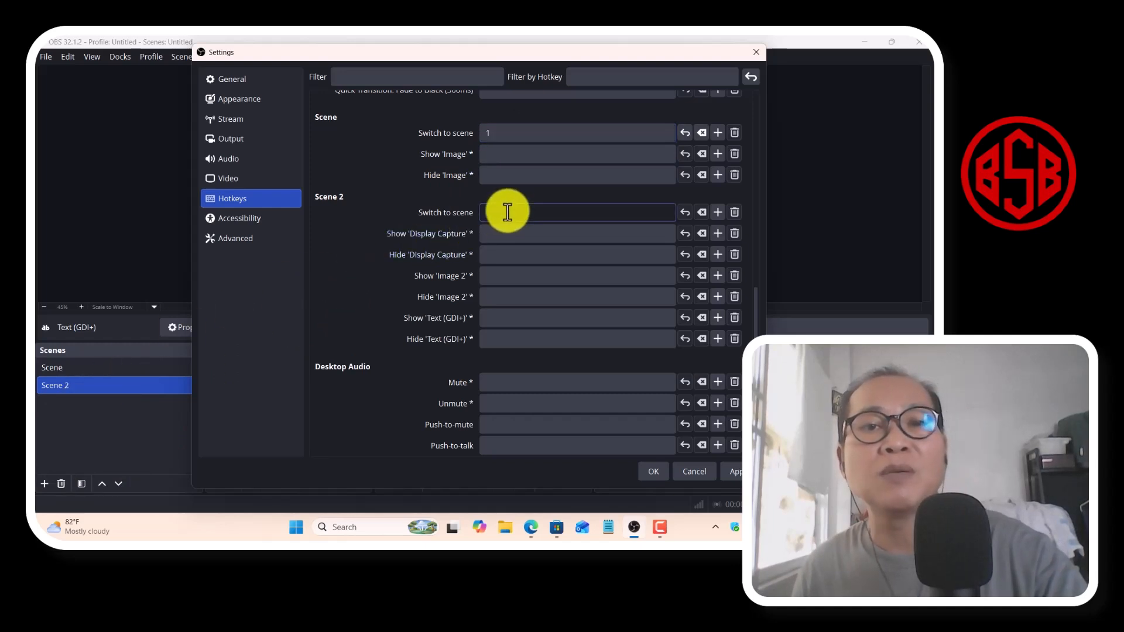
{"action": "key", "text": "2"}
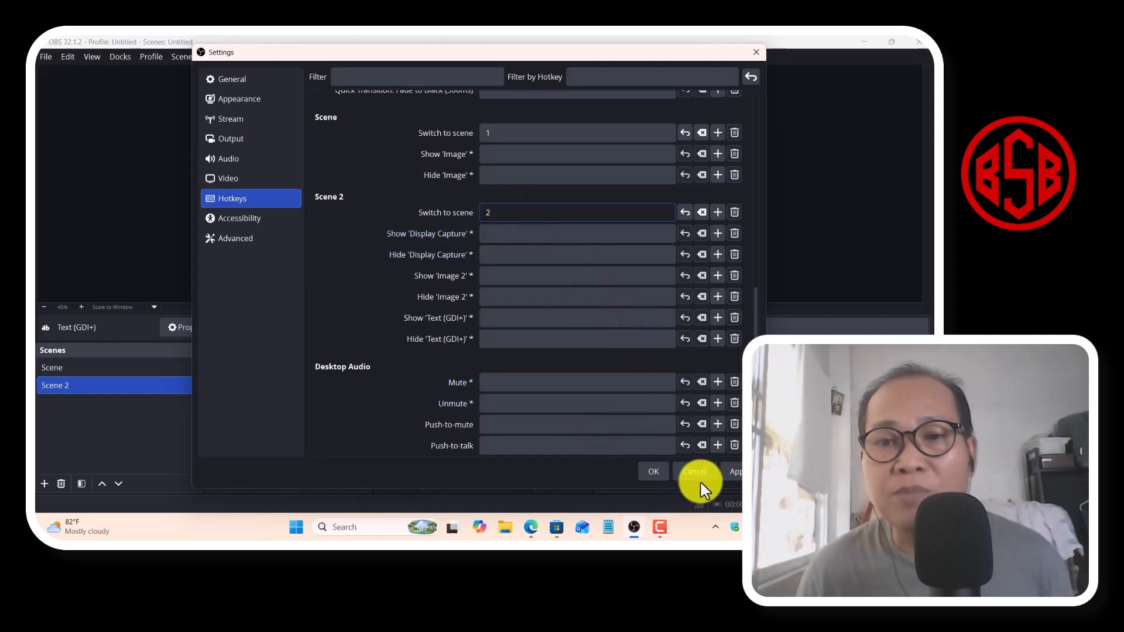
{"action": "left_click", "coordinate": [731, 471]}
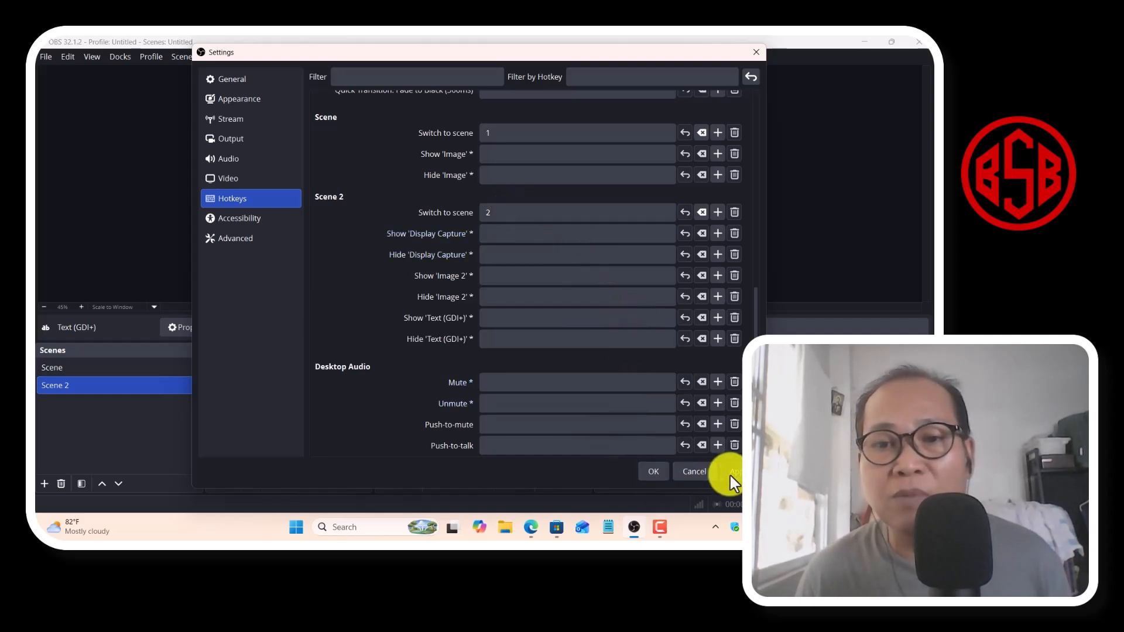
{"action": "left_click", "coordinate": [655, 472]}
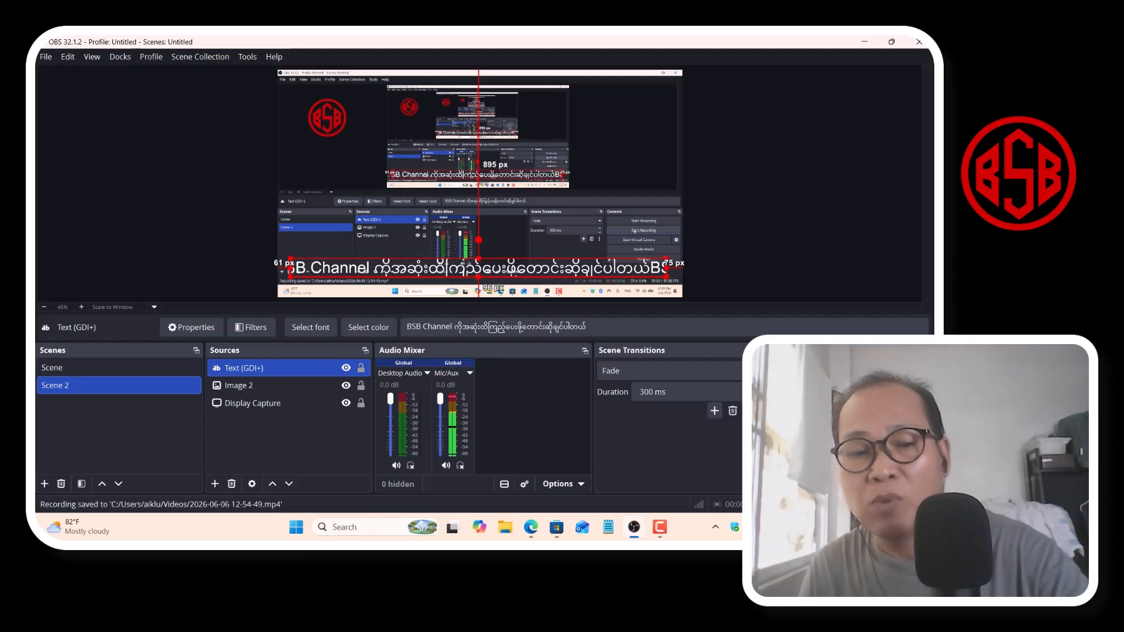
Step: Start recording with Scene 2 active
{"action": "left_click", "coordinate": [826, 393]}
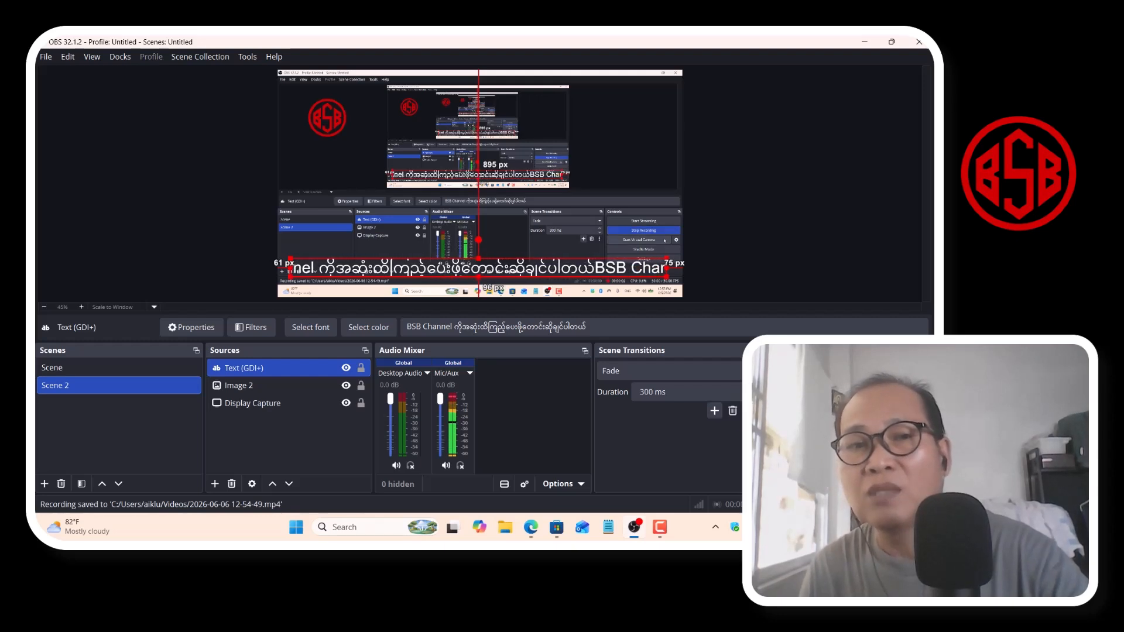